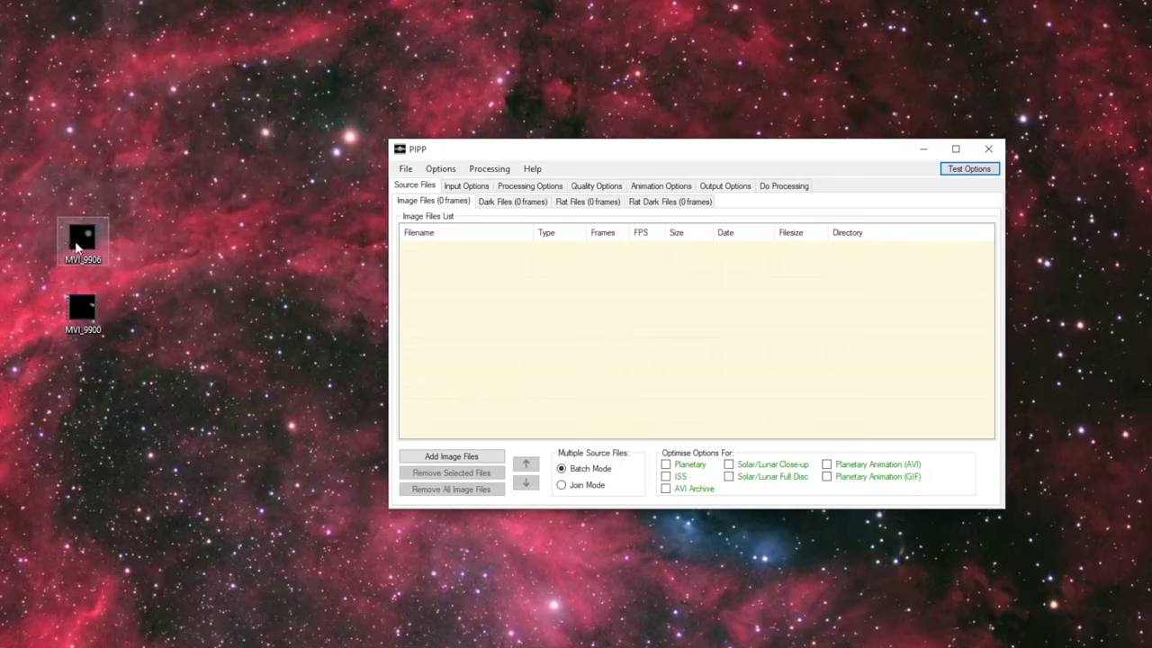
- Add the MVI_9906.MOV clip to PIPP and optimise the settings for planetary imaging
left_click_drag(78, 242, 522, 311)
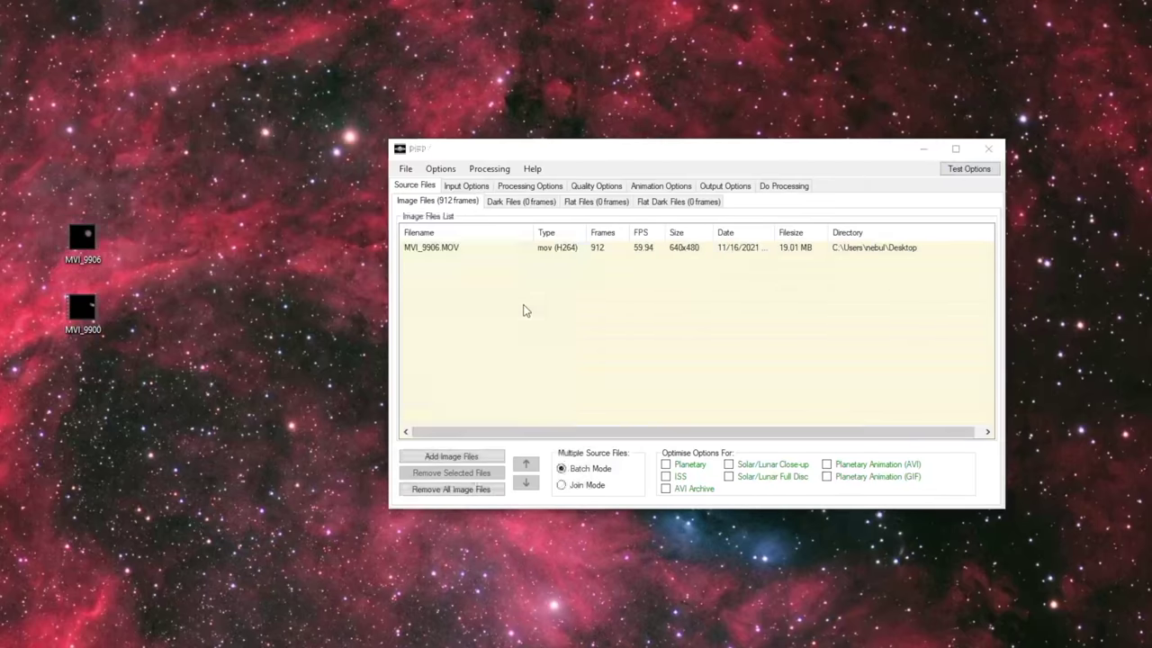
left_click_drag(720, 151, 754, 176)
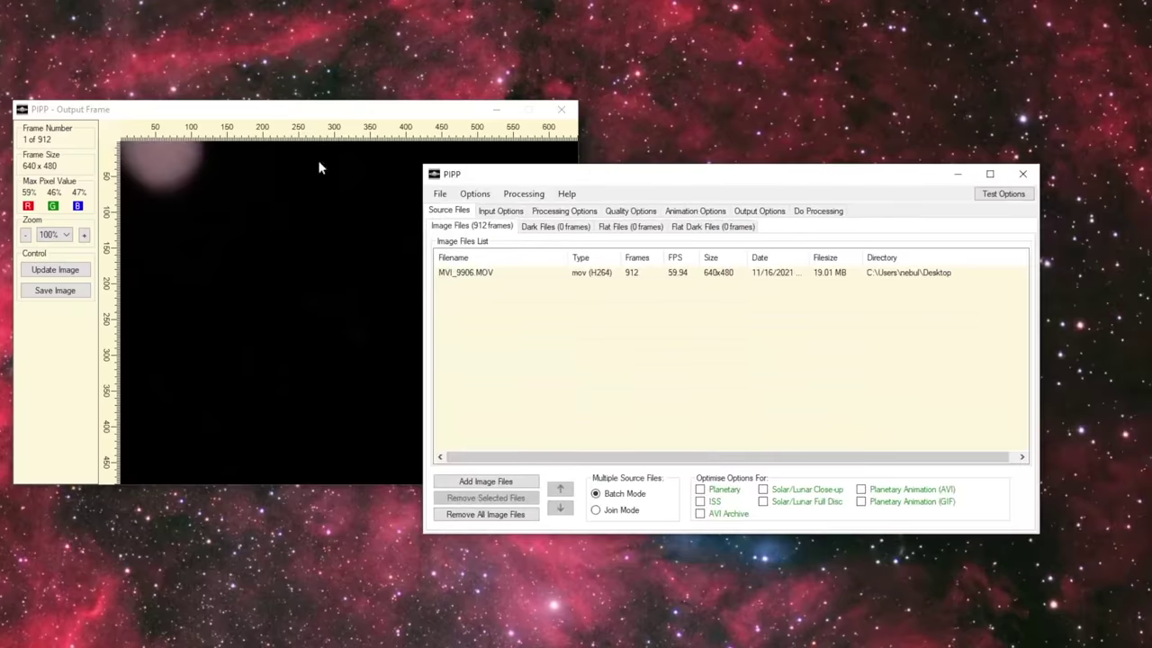
left_click(700, 490)
- Test automatic object detection in Processing Options, giving a detection threshold of 14
left_click_drag(801, 187, 954, 209)
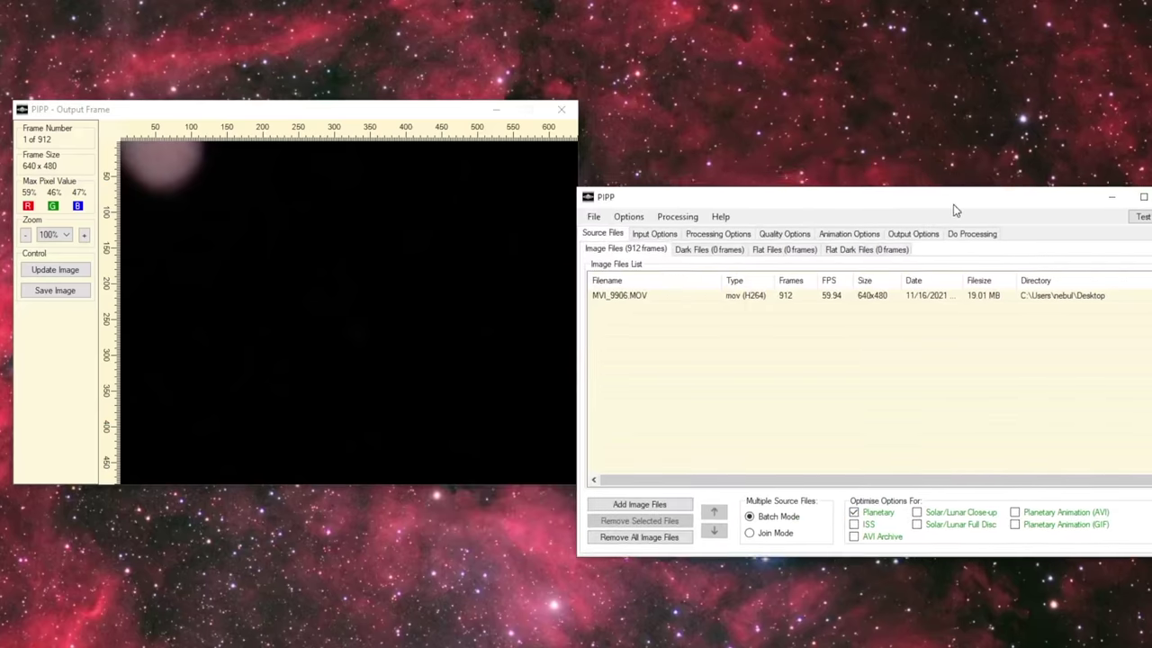
left_click(695, 230)
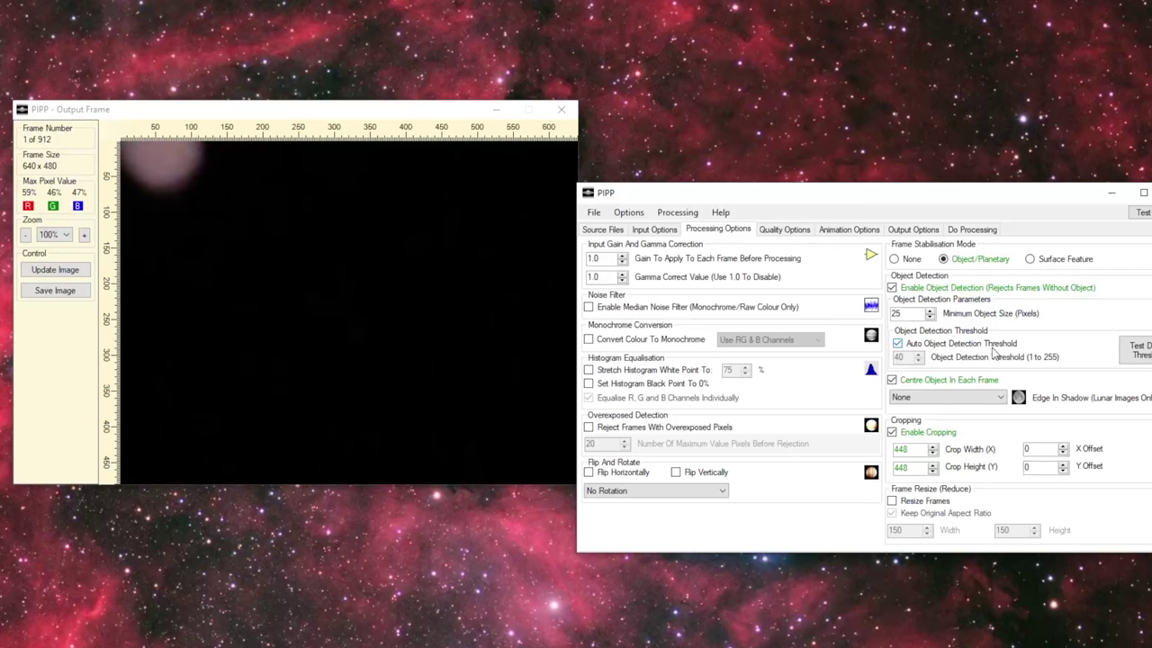
left_click(1136, 350)
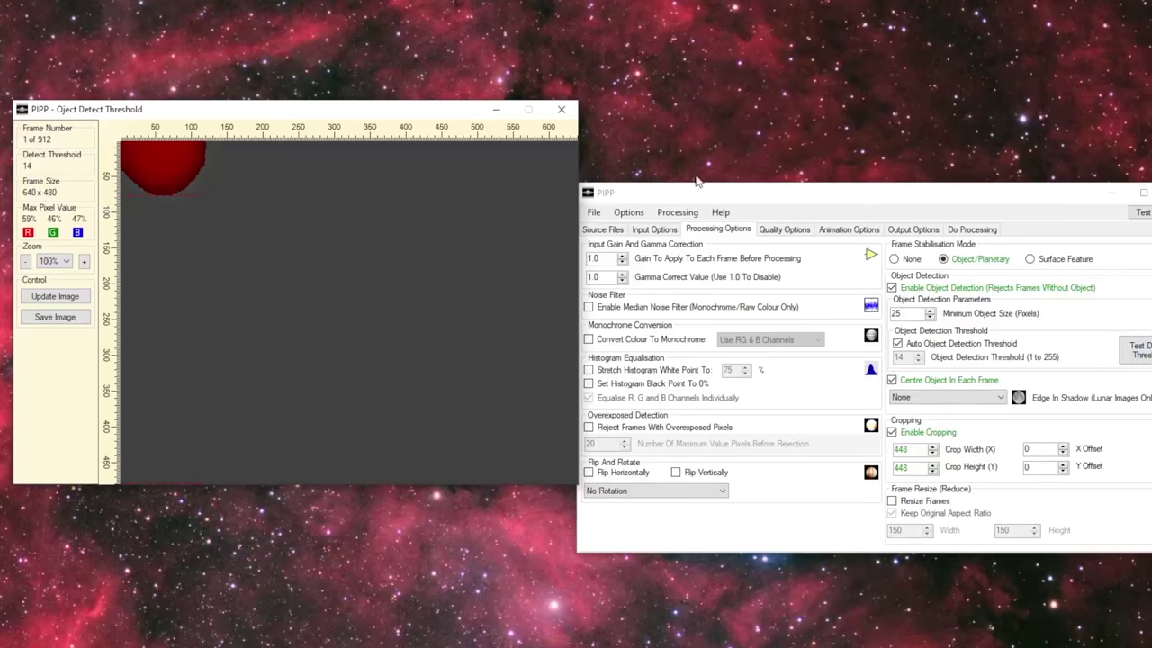
- Enable quality estimation and limit output to the best 85 percent of frames
left_click(782, 231)
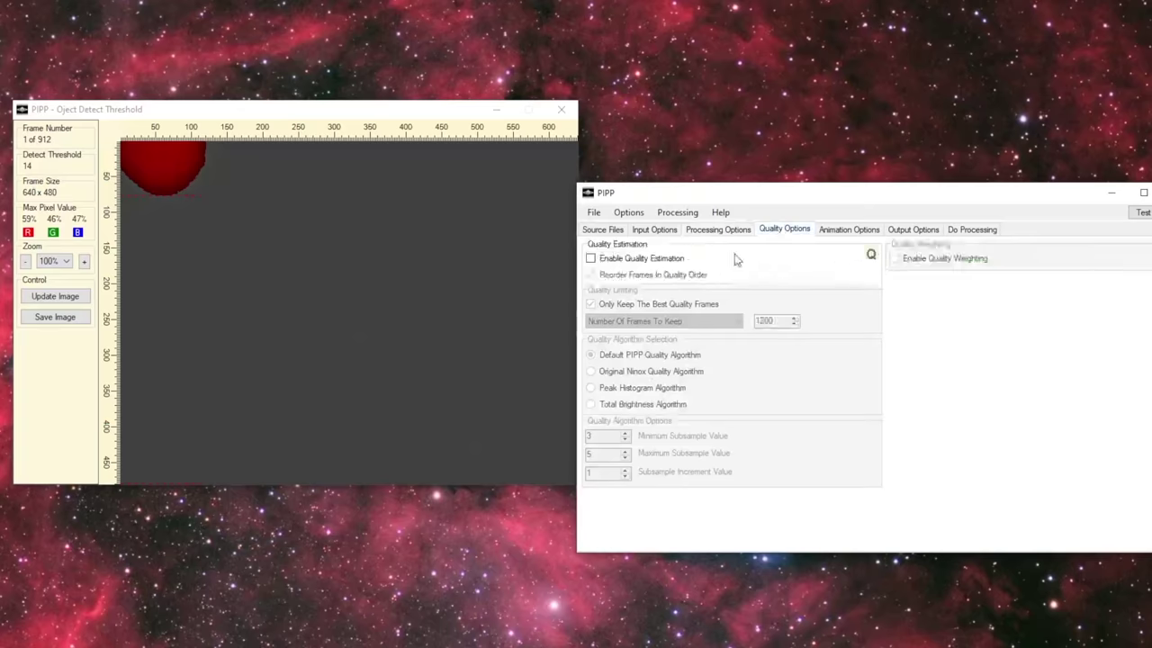
left_click(628, 259)
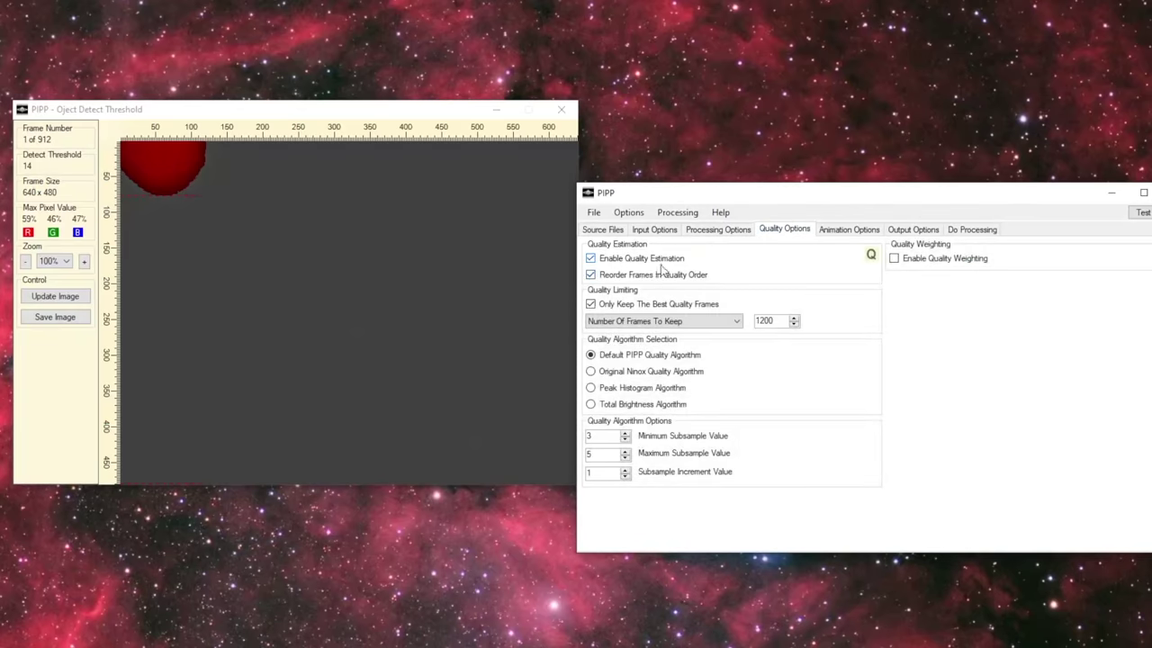
left_click(690, 329)
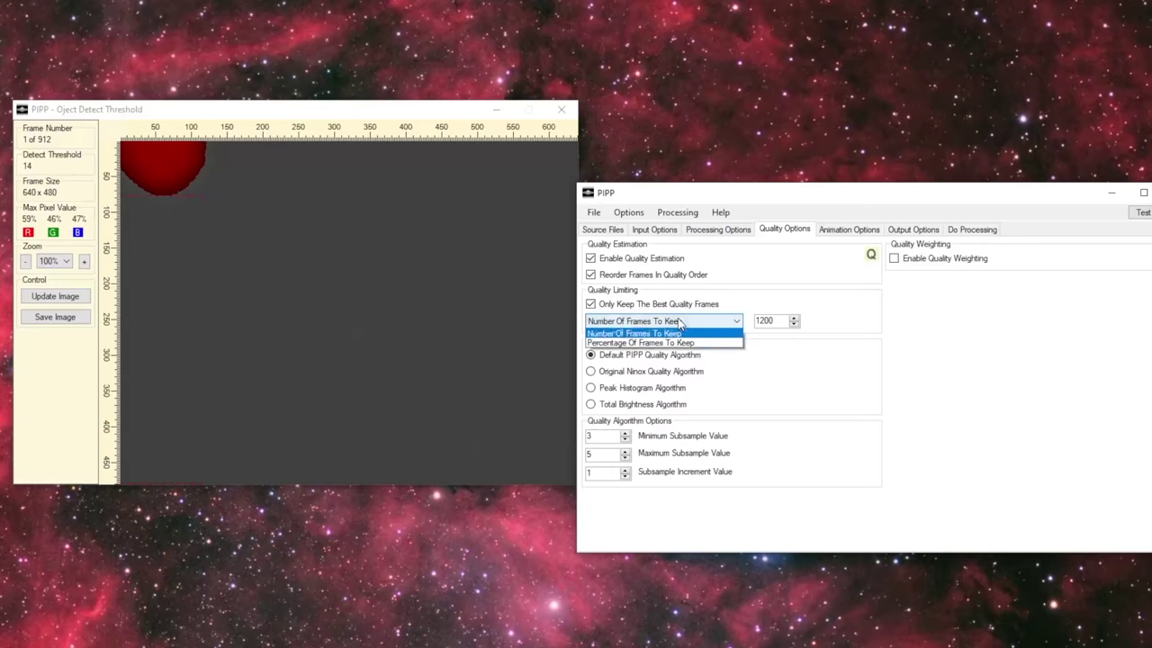
left_click(692, 344)
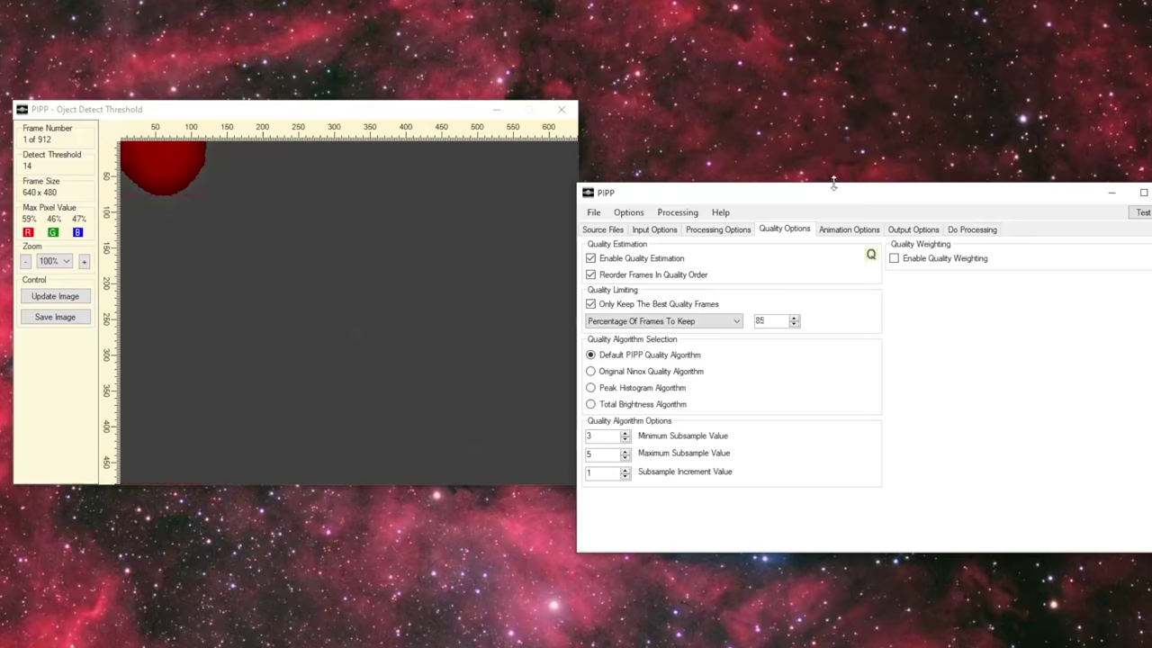
- Direct output to a new 'Jupiter' Desktop folder and process the clip, keeping 532 of 912 frames
left_click(916, 231)
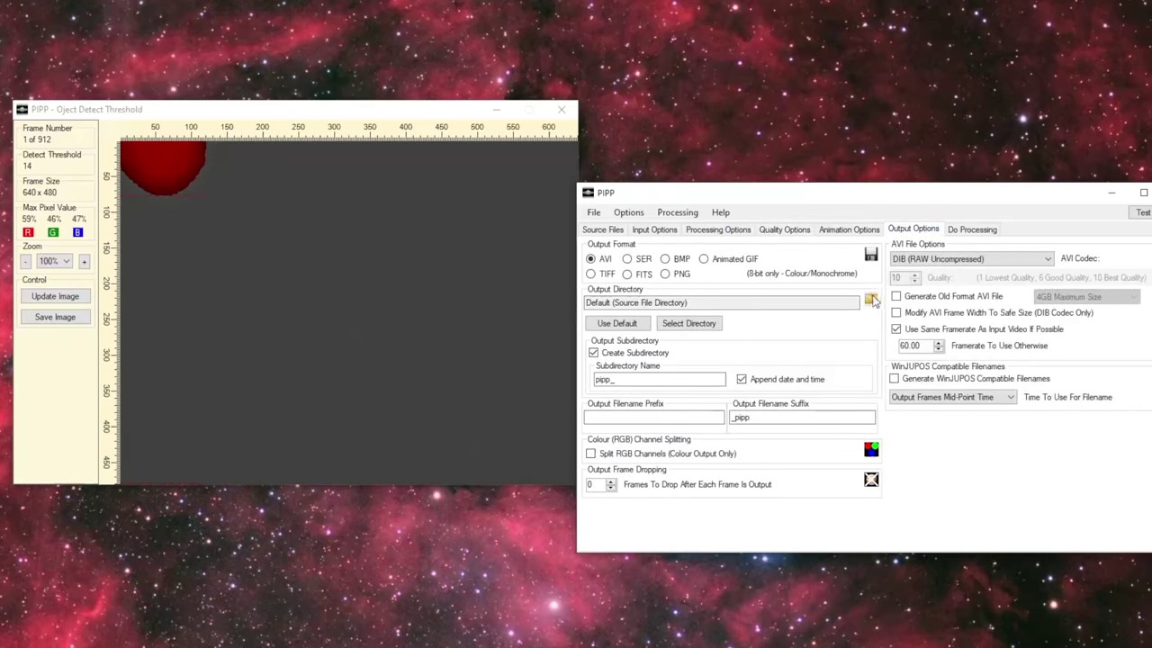
left_click(697, 326)
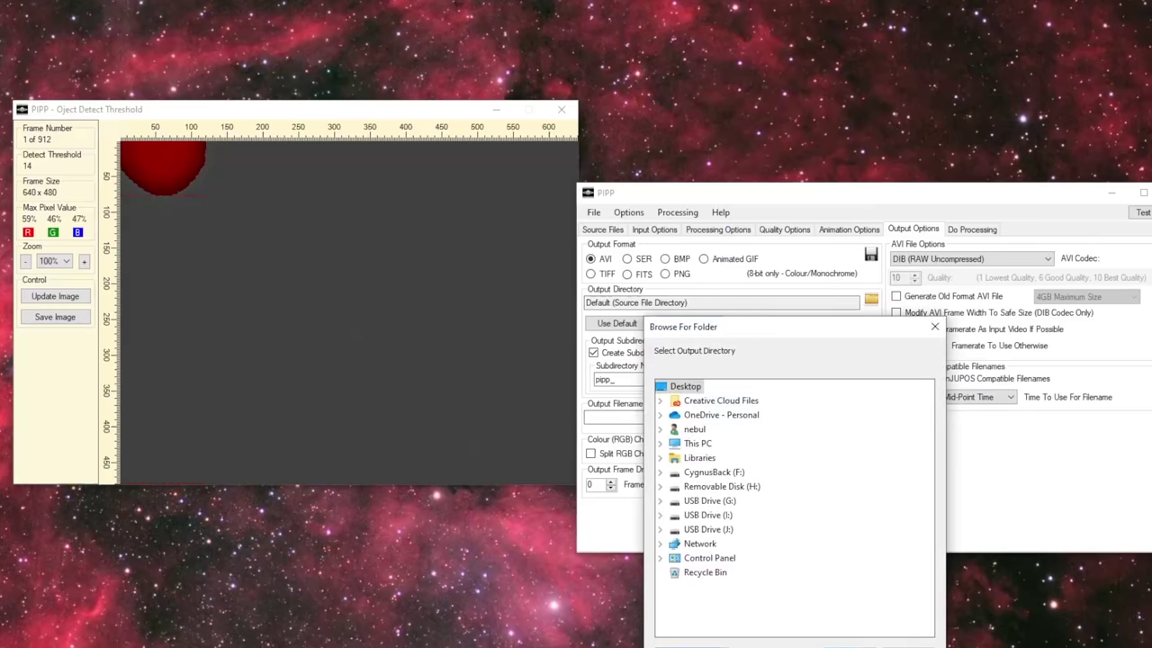
left_click(720, 644)
type("J")
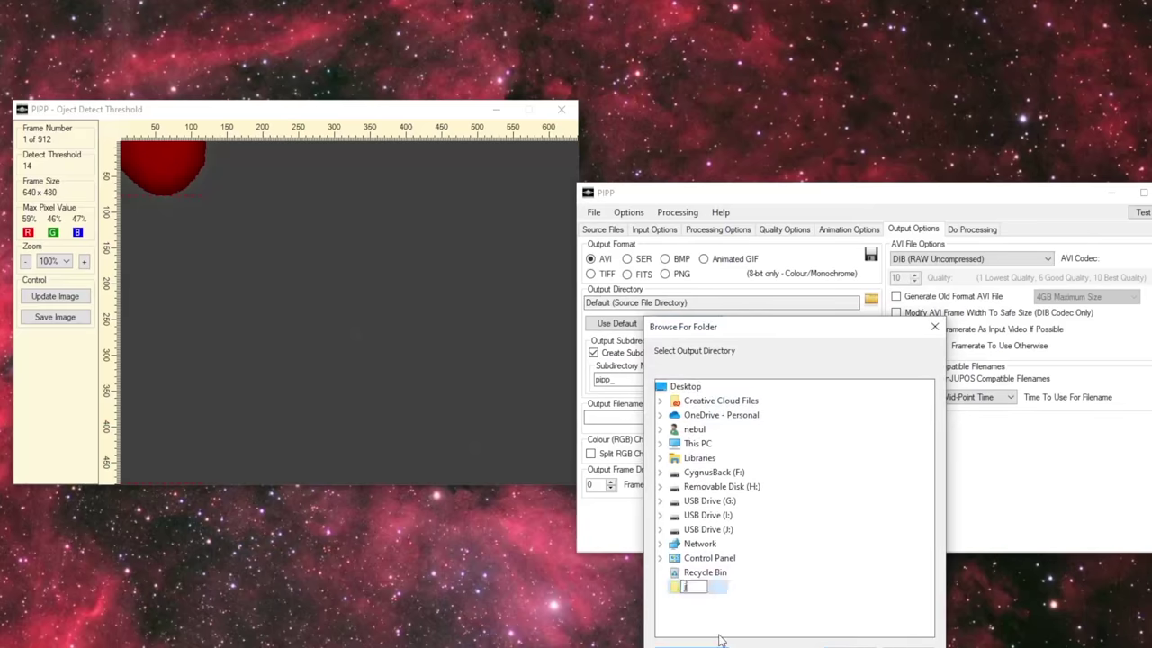
type("upiter")
key("Return")
key("Return")
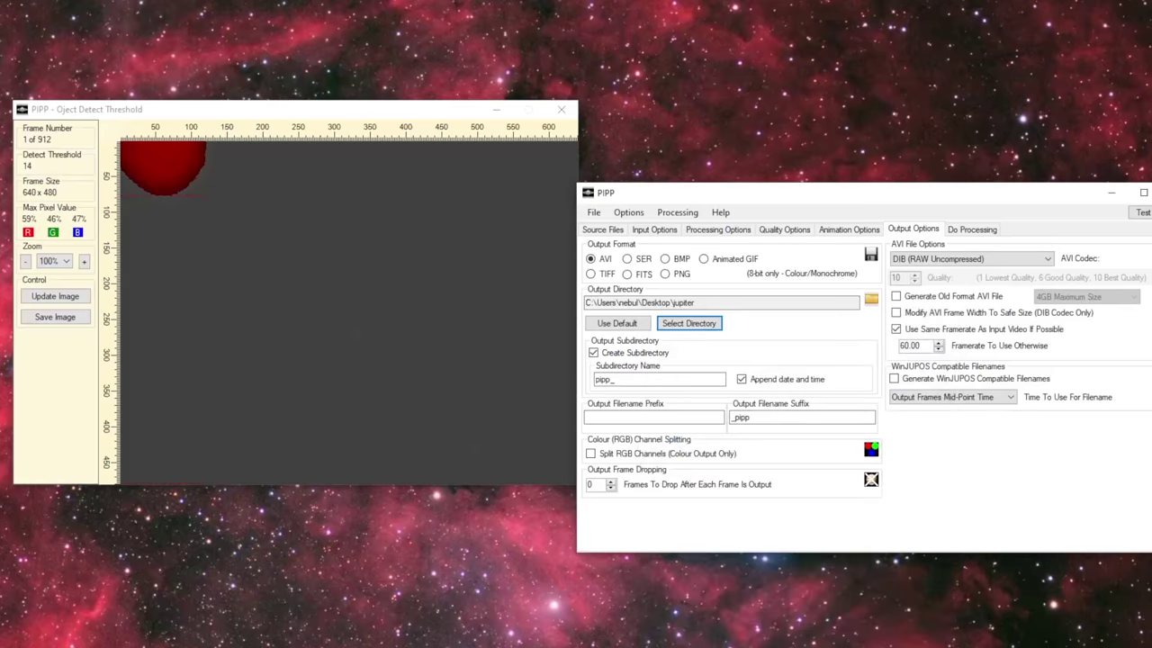
left_click(969, 228)
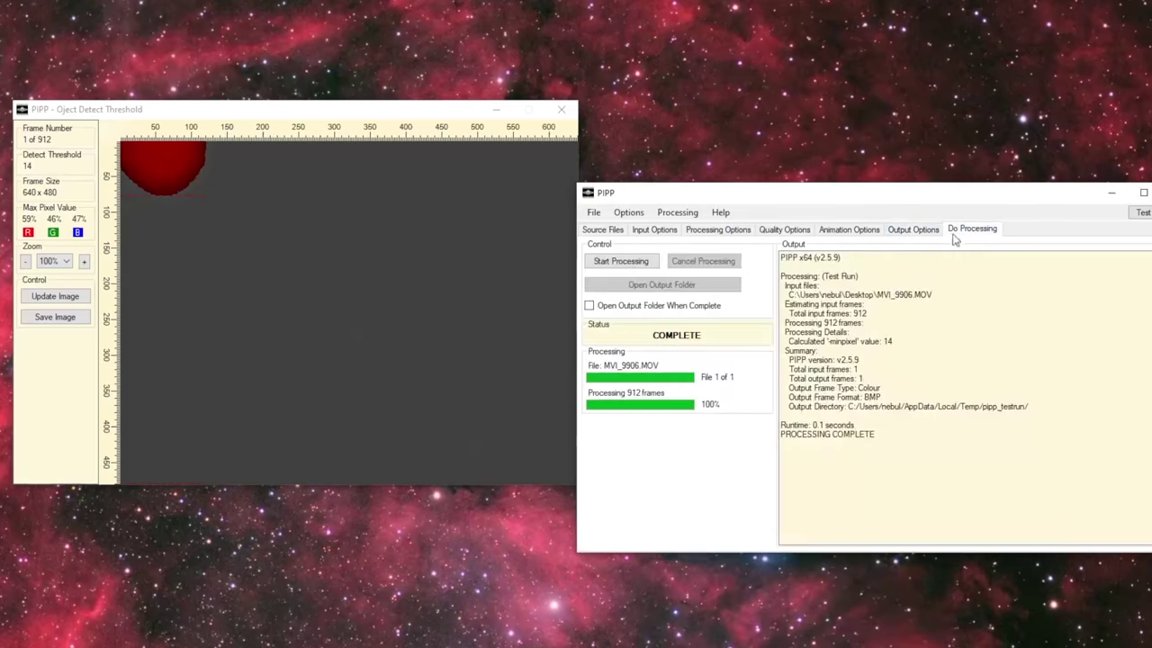
left_click(628, 264)
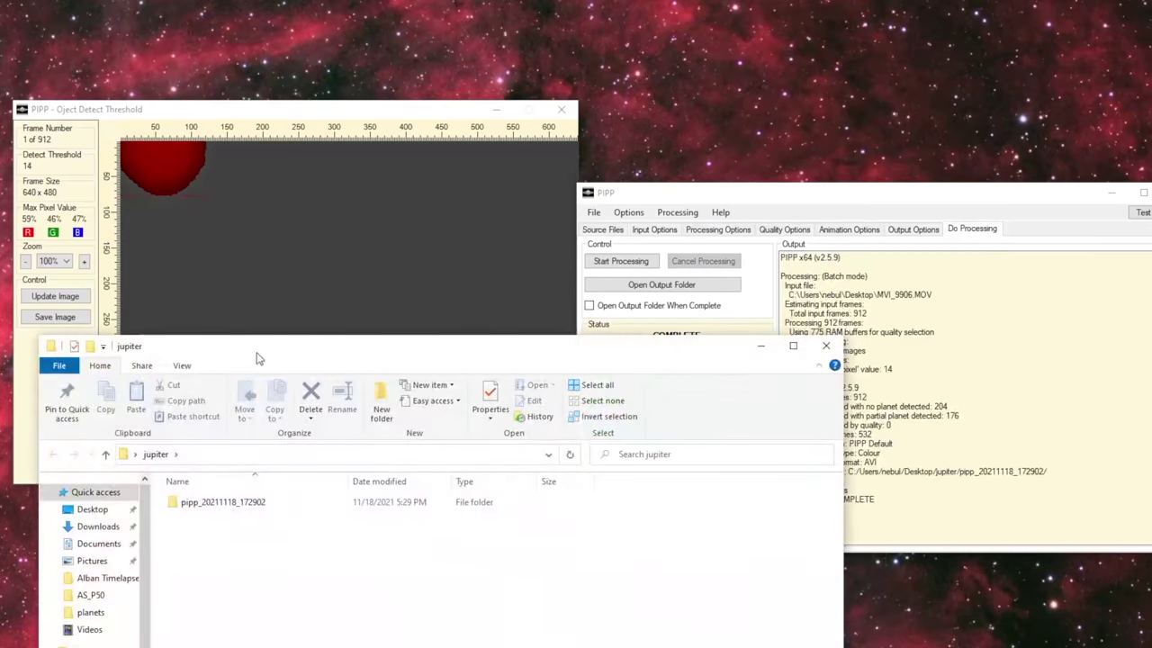
- Confirm MVI_9906_pipp is in the output folder, then close the detection preview, PIPP and Explorer
left_click_drag(256, 359, 840, 206)
left_click(562, 109)
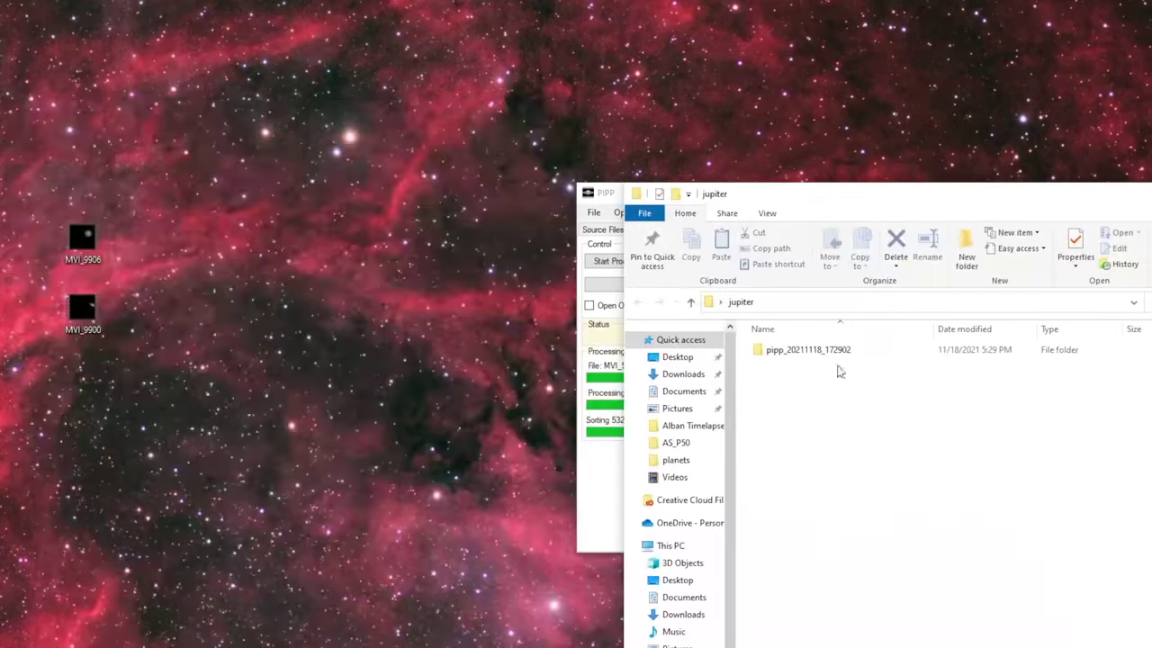
left_click_drag(985, 204, 971, 278)
left_click(1078, 203)
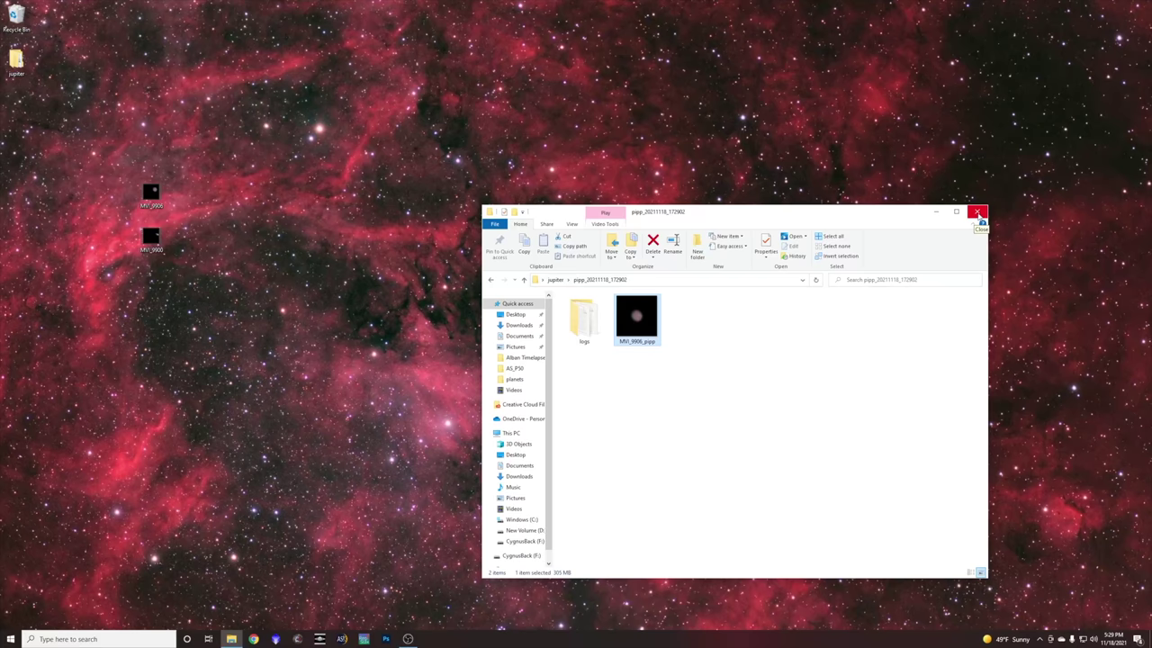
left_click(979, 216)
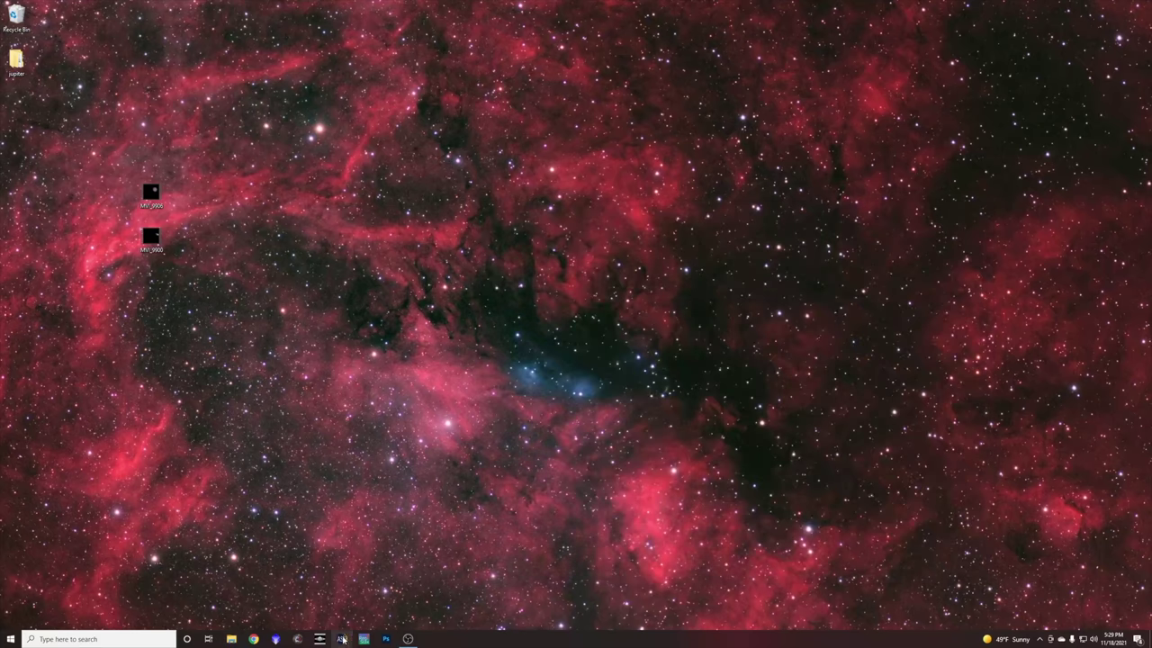
- Launch AutoStakkert! and open MVI_9906_pipp.avi from the Desktop jupiter folder
left_click(342, 639)
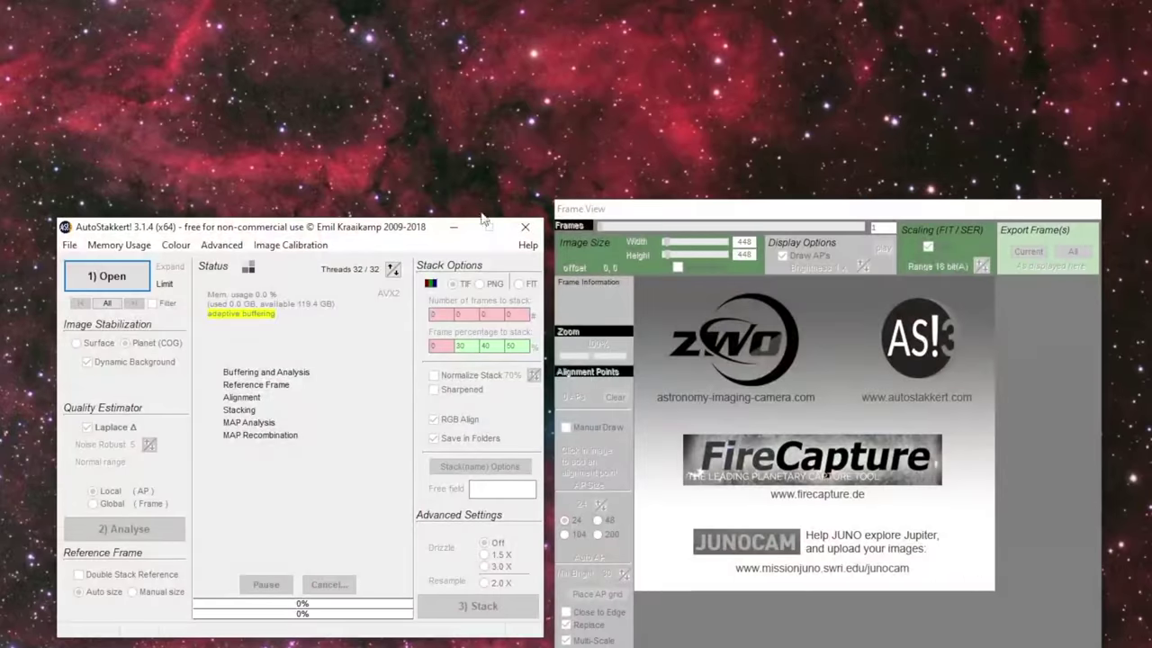
left_click(106, 276)
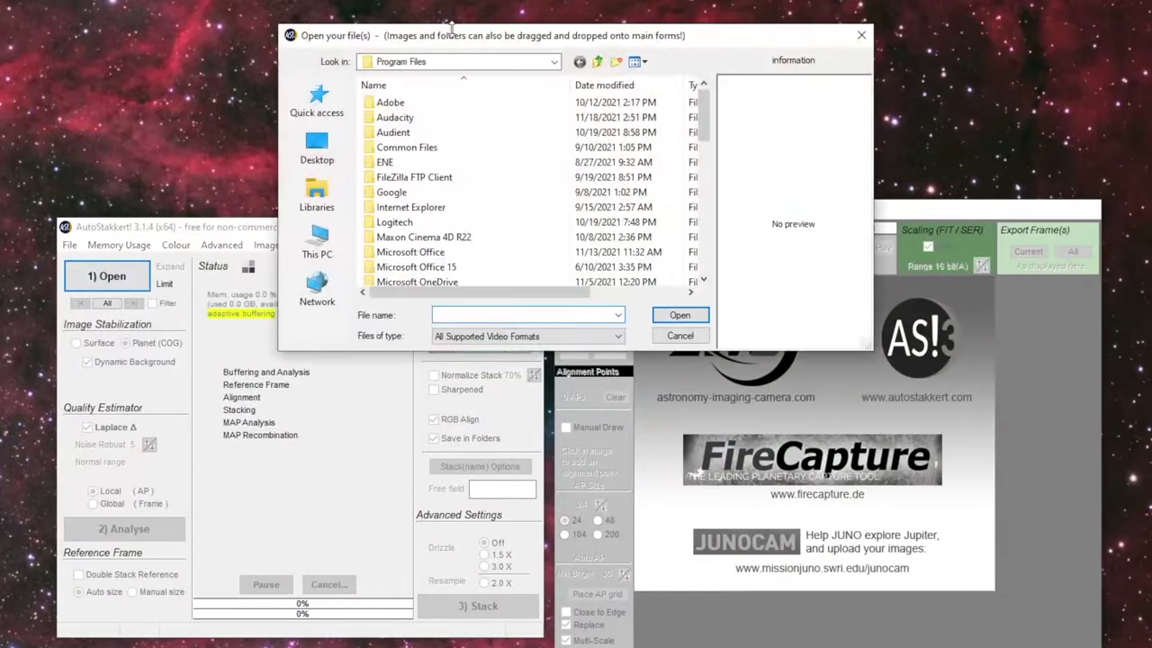
left_click(340, 159)
scroll(408, 261, "down", 3)
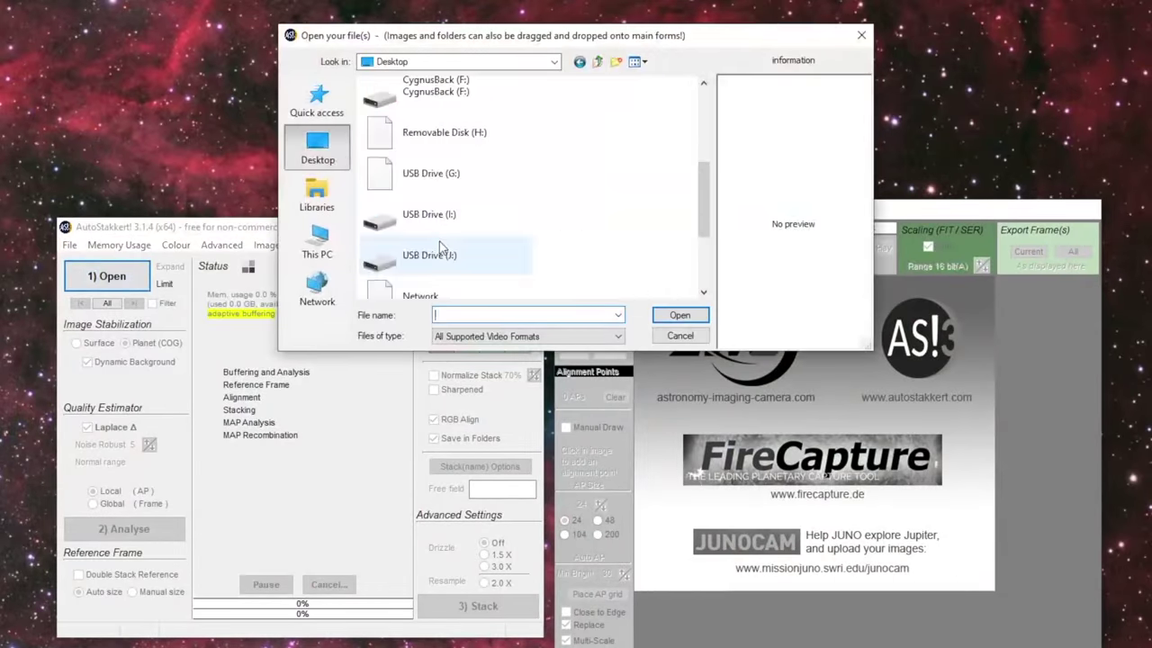
scroll(450, 206, "down", 3)
scroll(429, 162, "up", 6)
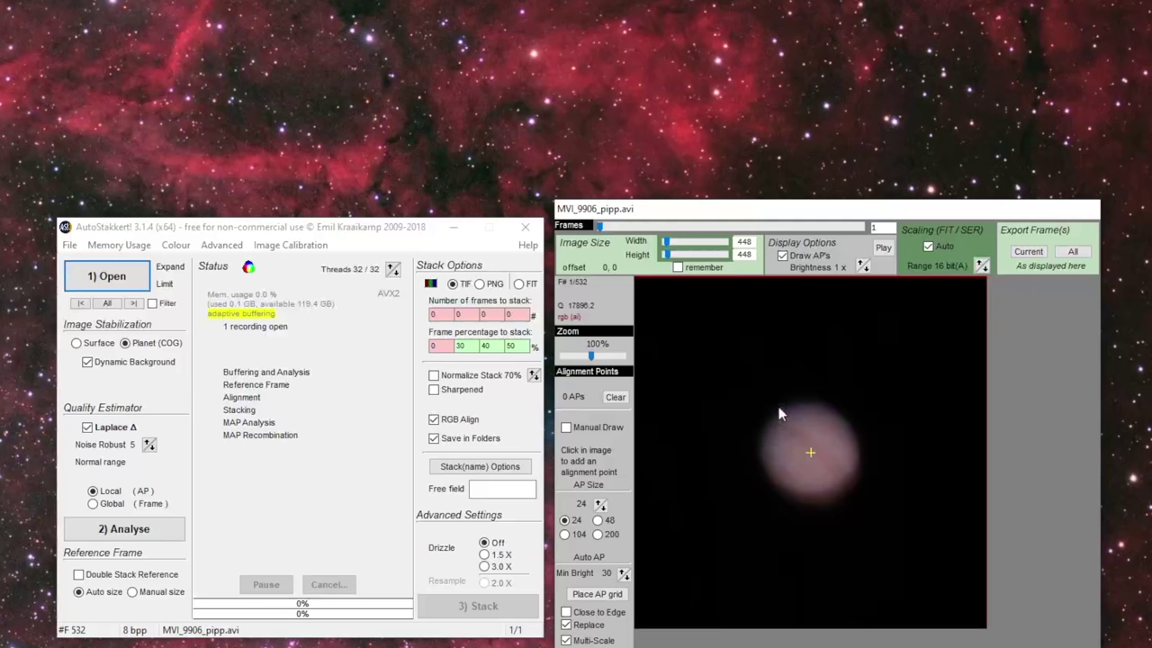
- Place 104 alignment points, analyse frames, and stack the best 30, 40 and 50 percent
left_click(599, 595)
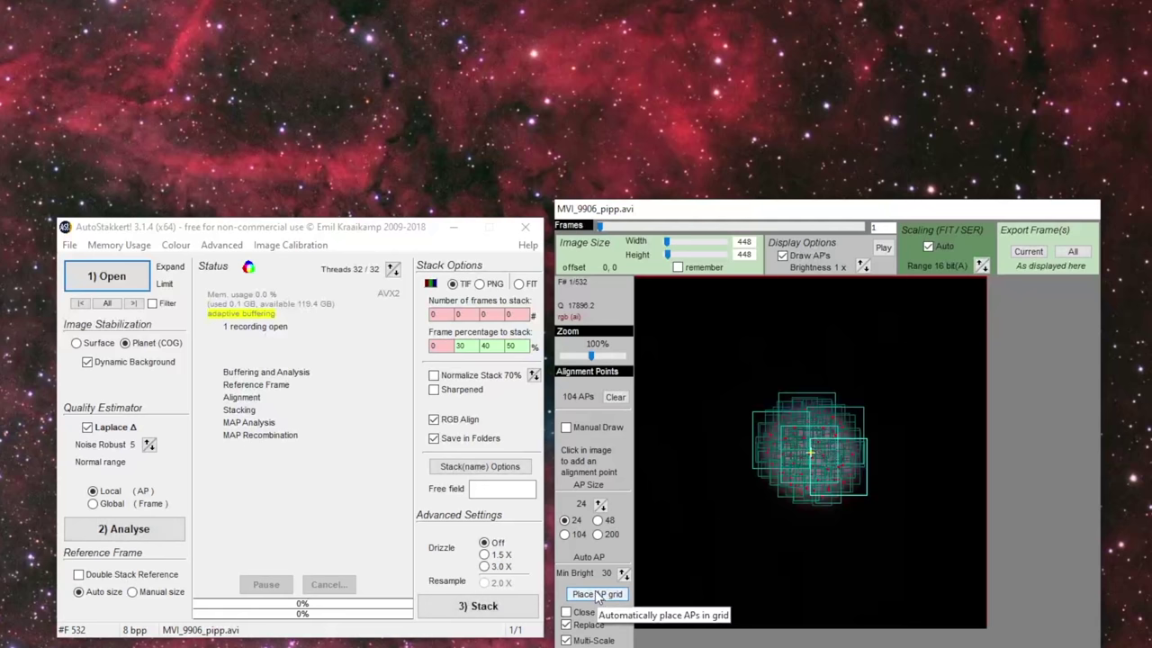
left_click(124, 529)
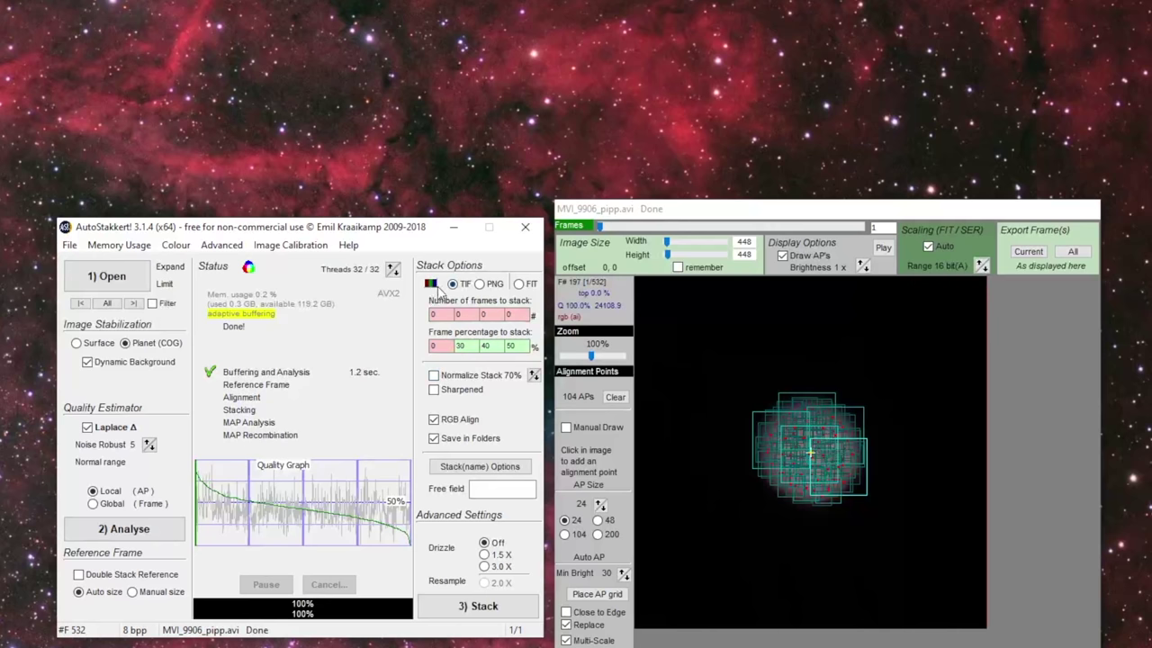
left_click(466, 346)
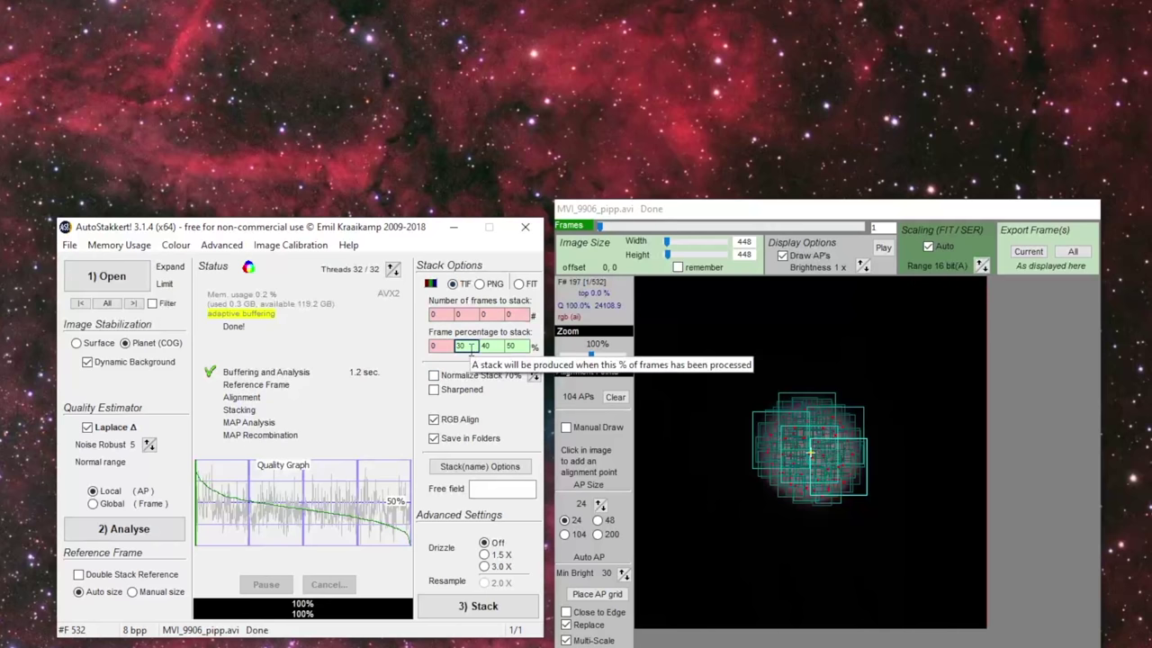
key("Tab")
key("Tab")
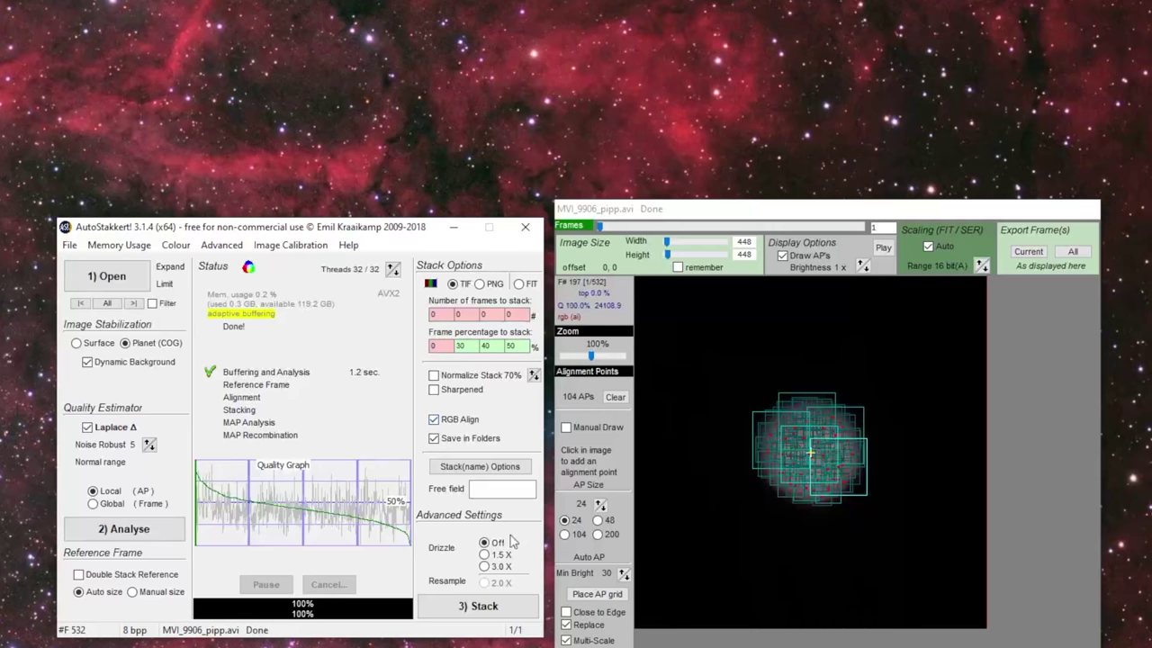
left_click(484, 606)
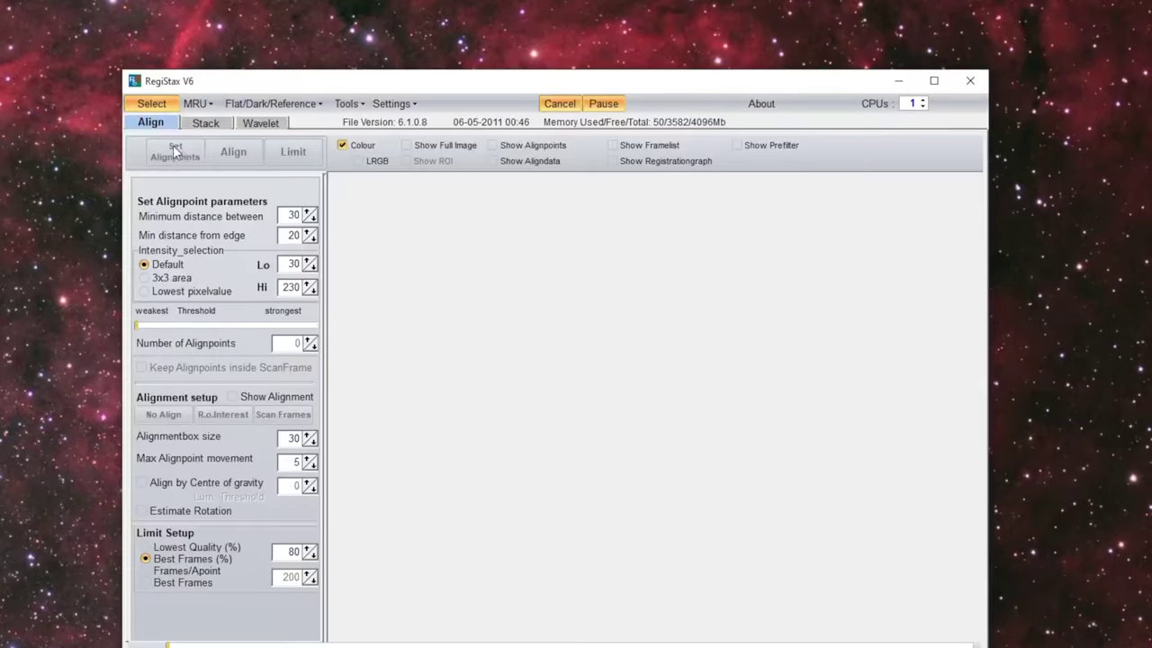
- Open MVI_9906_pipp_lapl5_ap104.tif from the AS_P50 folder, declining to stretch intensity levels
left_click(151, 104)
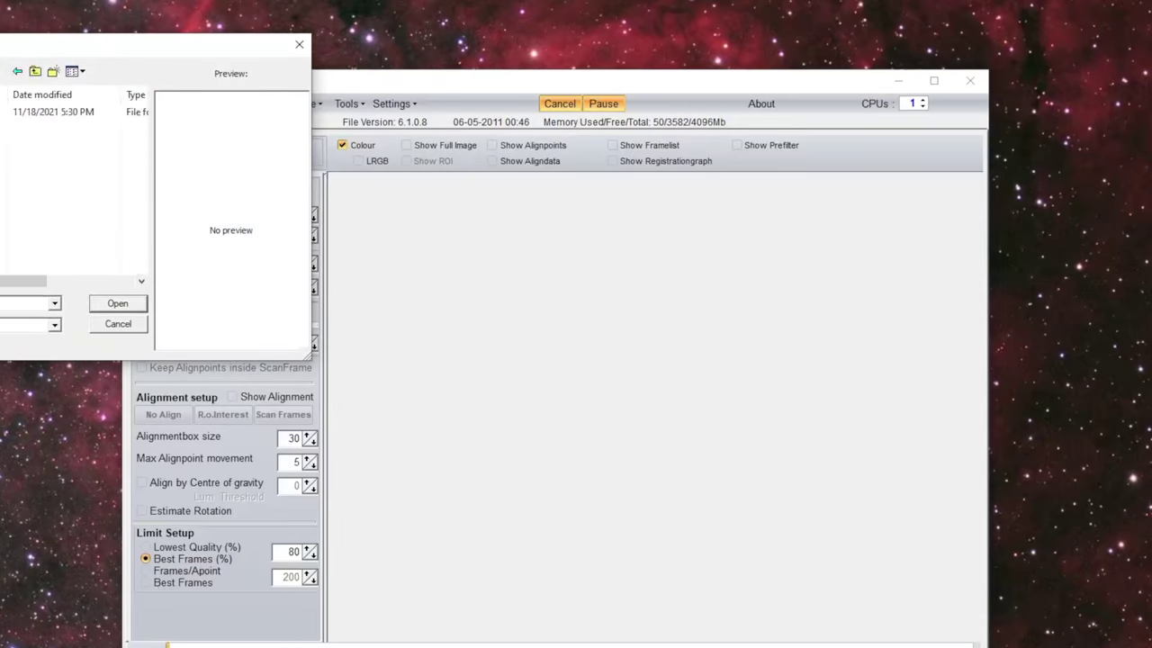
double_click(54, 112)
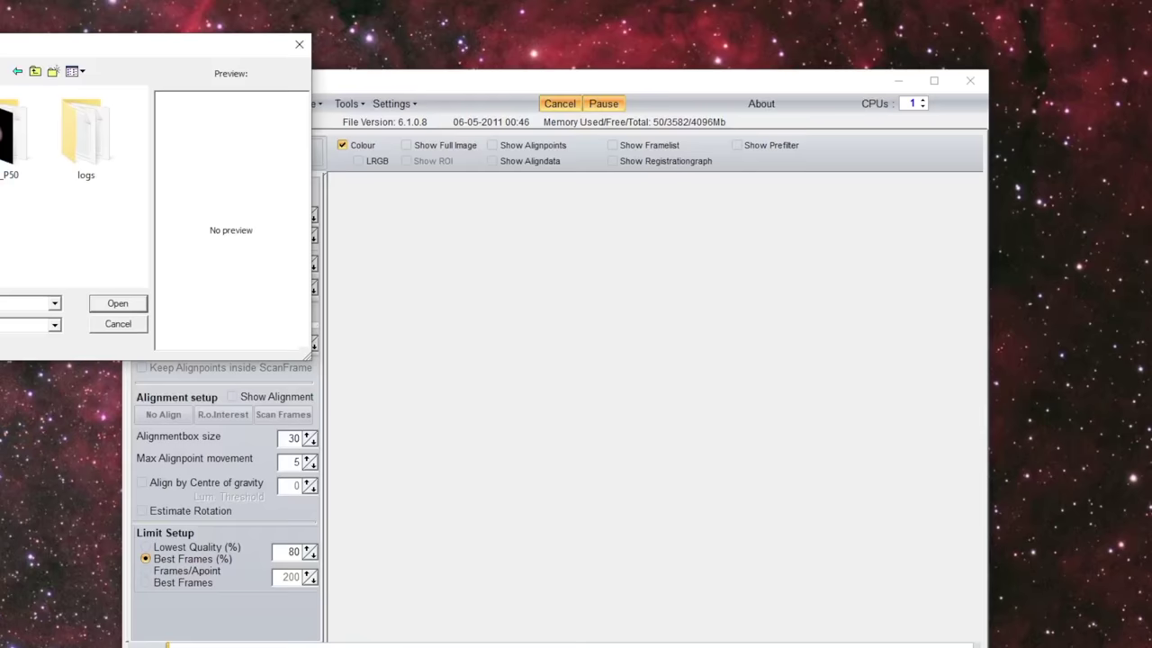
double_click(4, 139)
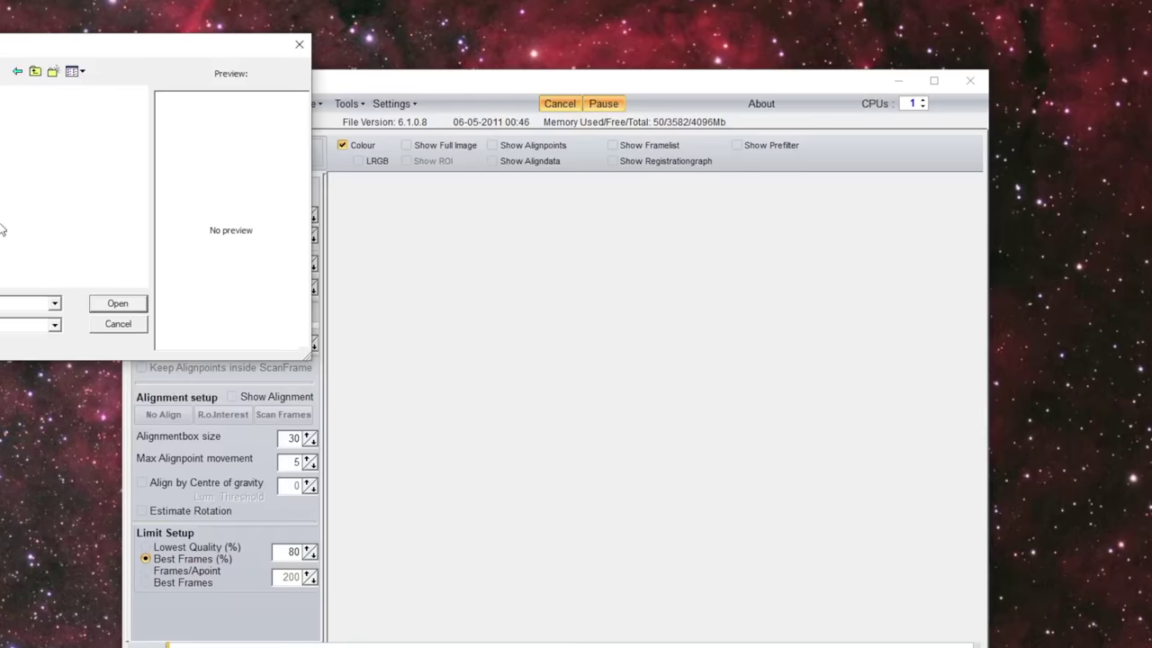
left_click(117, 303)
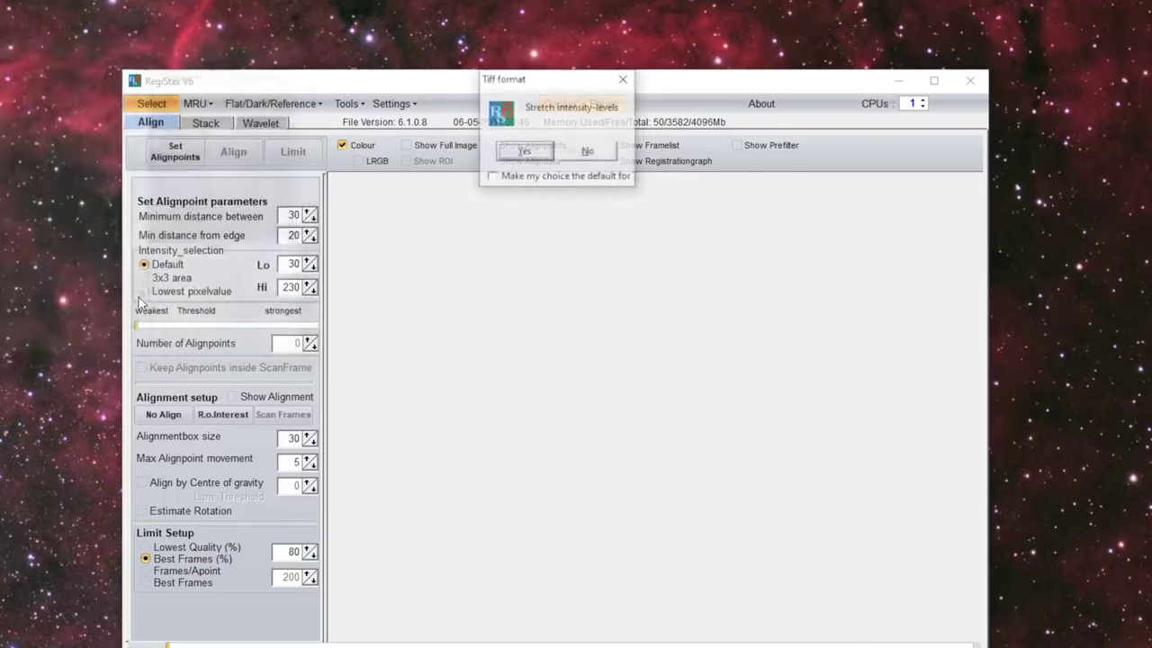
left_click(599, 153)
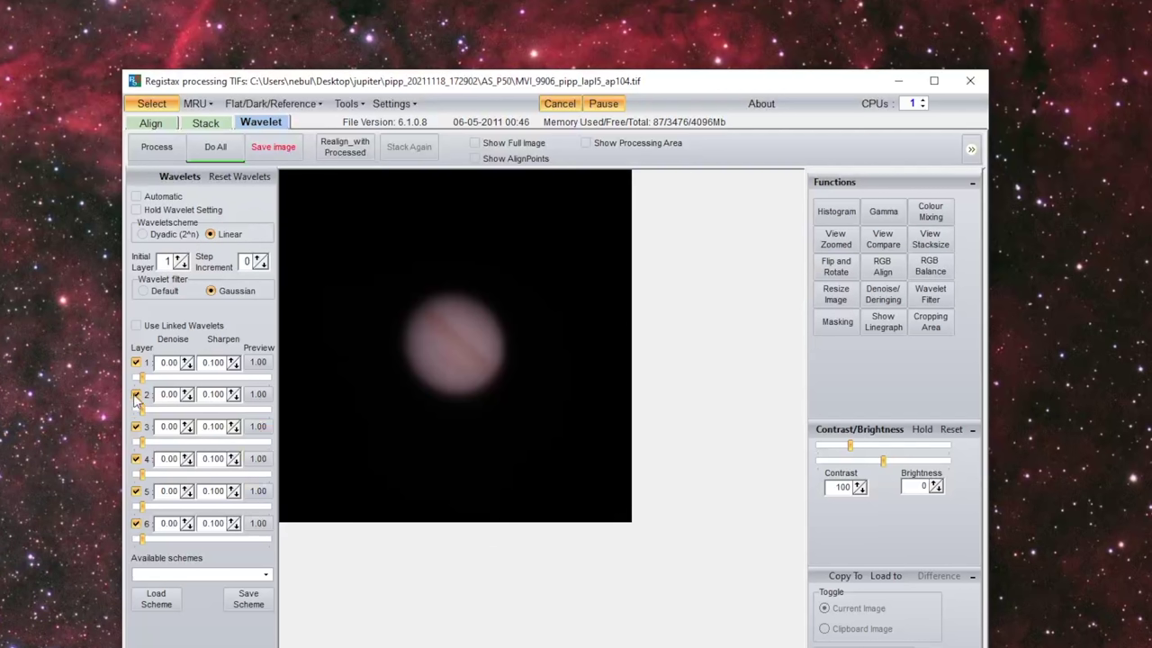
- Switch to the Dyadic (2^n) wavelet scheme and raise layers 1–3 to 57.0, 40.4 and 23.9
left_click(143, 235)
left_click_drag(142, 377, 214, 377)
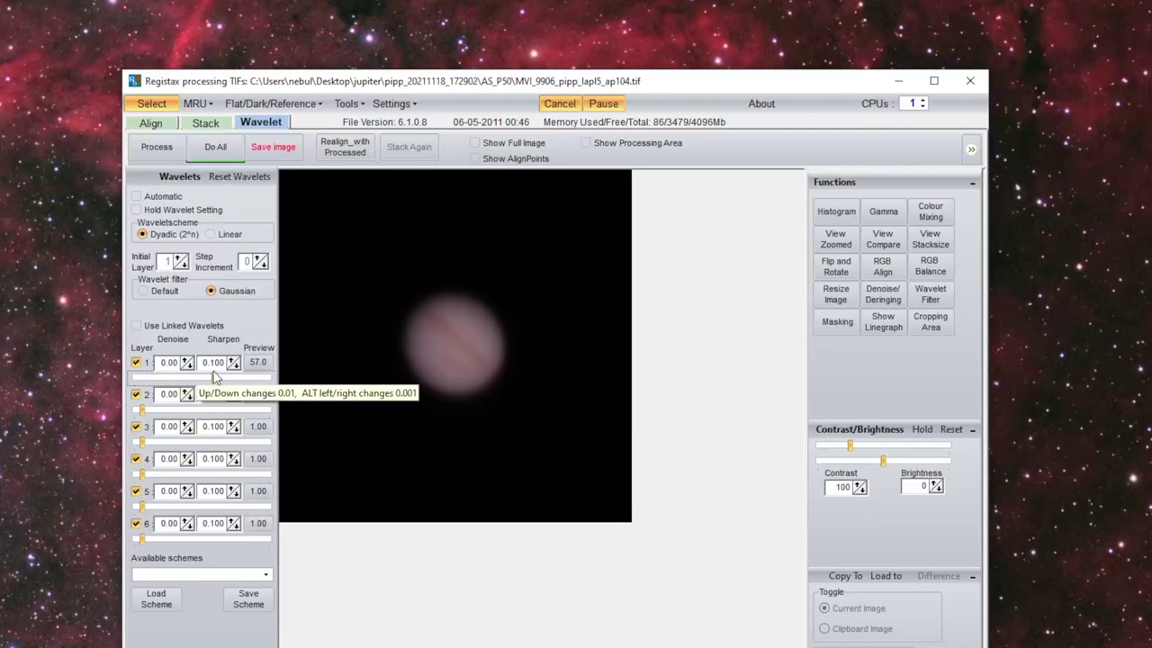
left_click_drag(142, 409, 194, 410)
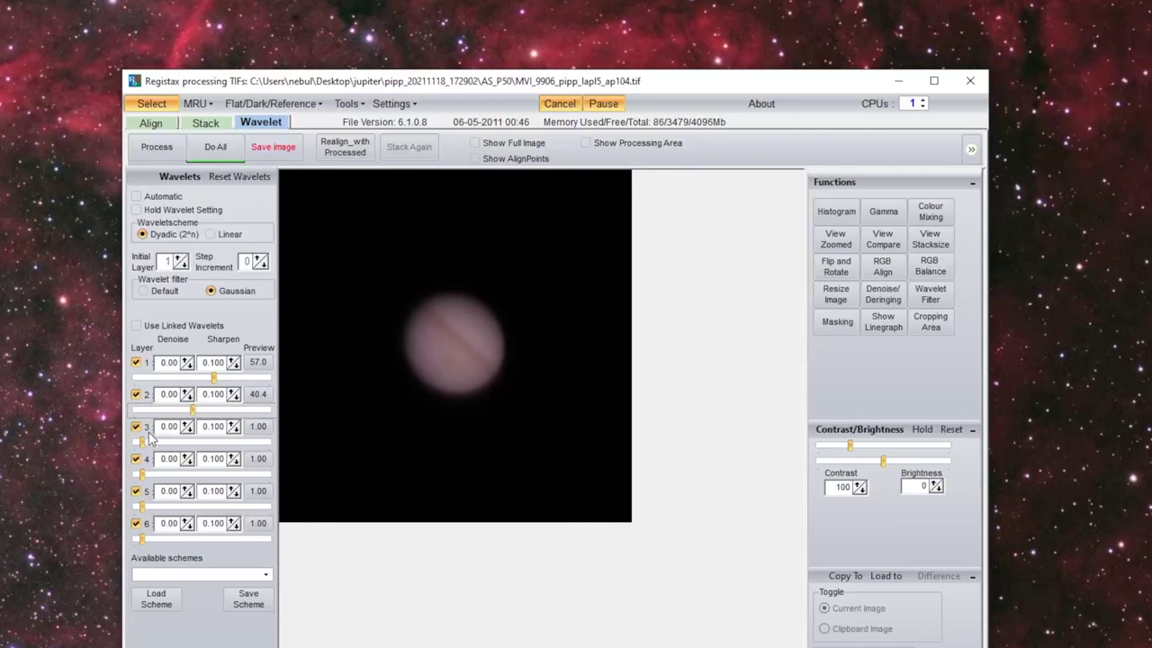
left_click_drag(141, 441, 142, 482)
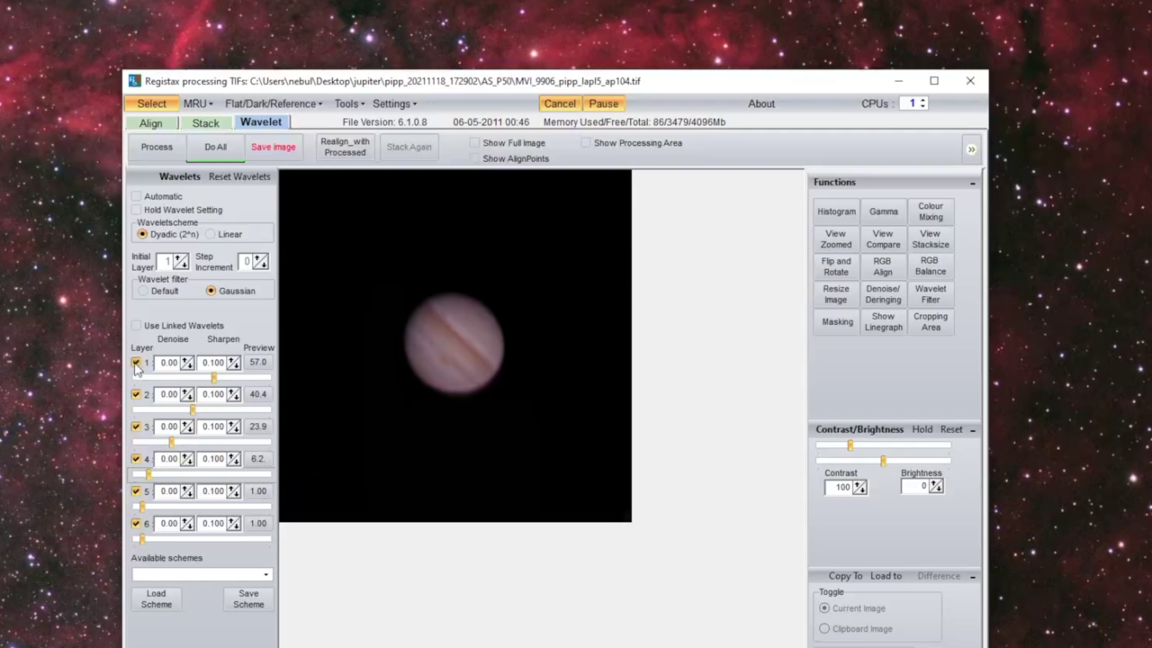
- Compare wavelet layers 3 and 4 on and off, and lower layer 4 to 3.6
left_click(136, 426)
left_click(135, 427)
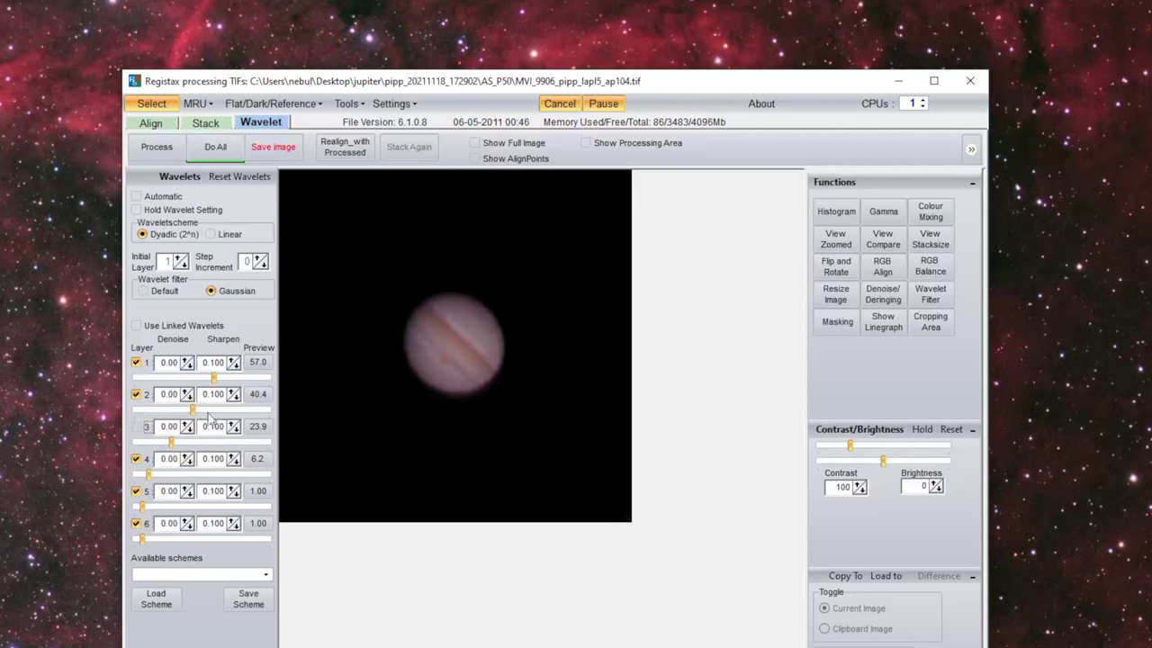
left_click(137, 428)
left_click(136, 428)
left_click(136, 460)
left_click(136, 460)
left_click(136, 460)
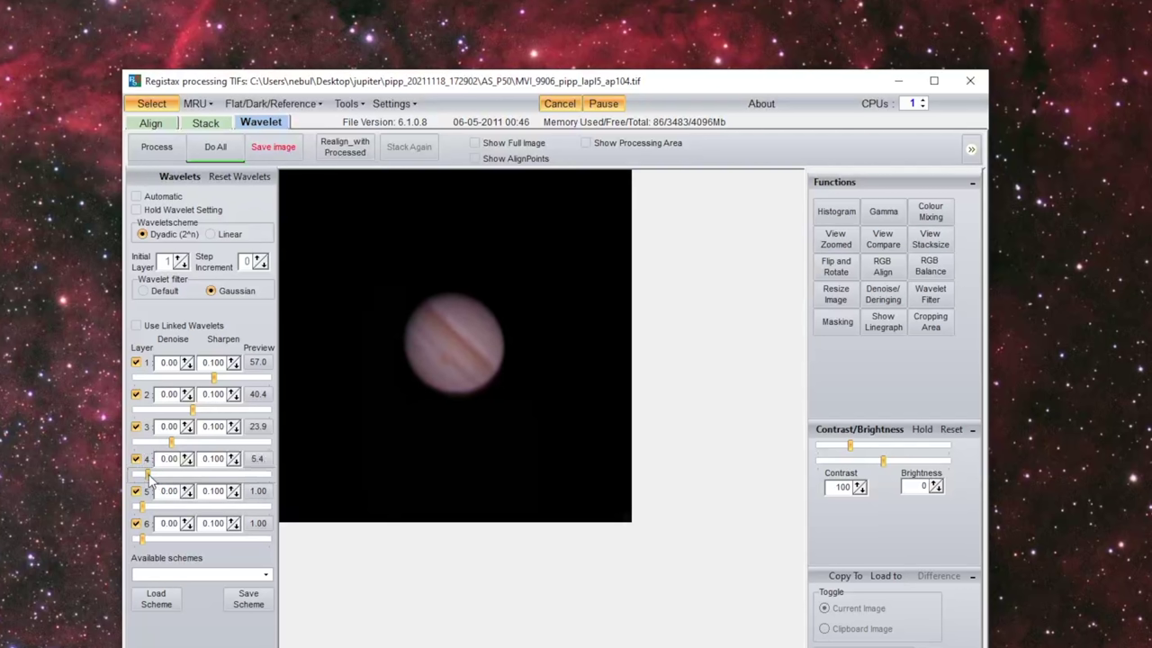
left_click_drag(150, 475, 147, 475)
left_click(137, 460)
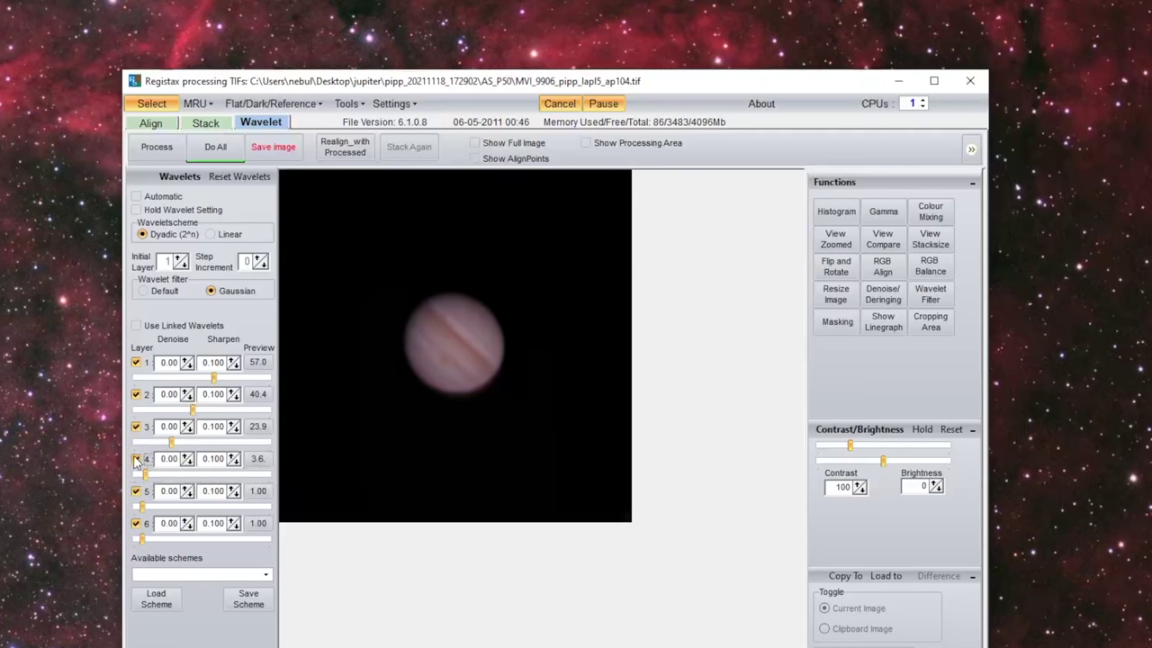
left_click(138, 460)
- Try raising layer 5 to 9.7, then switch off wavelet layers 5 and 6
left_click_drag(141, 509, 153, 509)
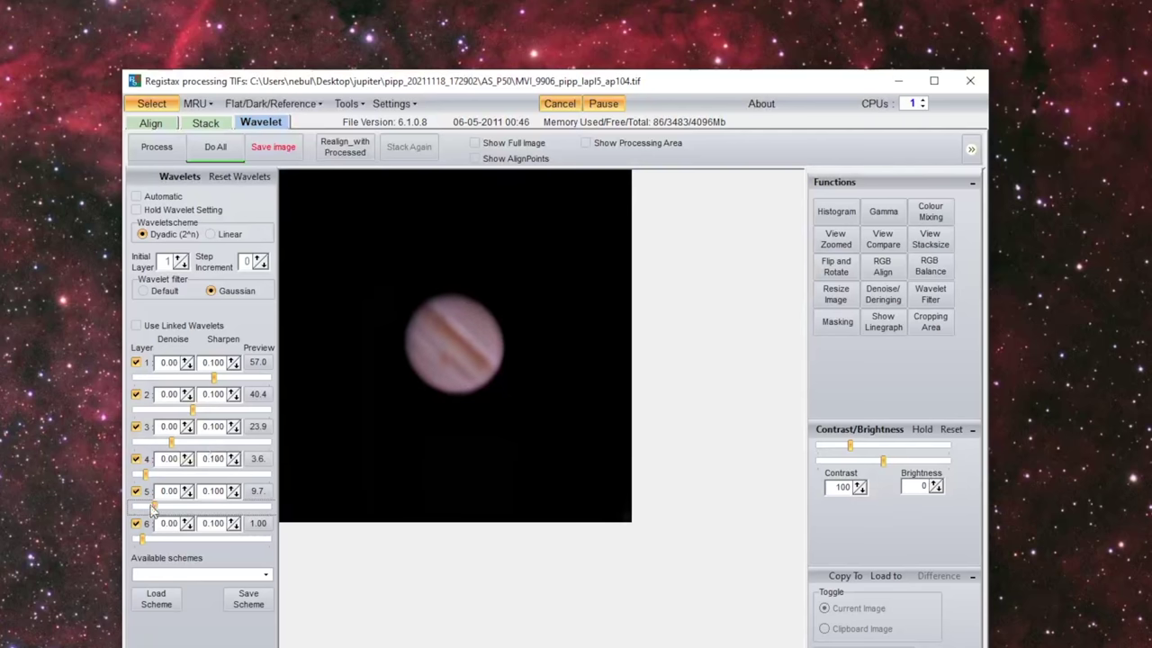
left_click_drag(153, 509, 142, 507)
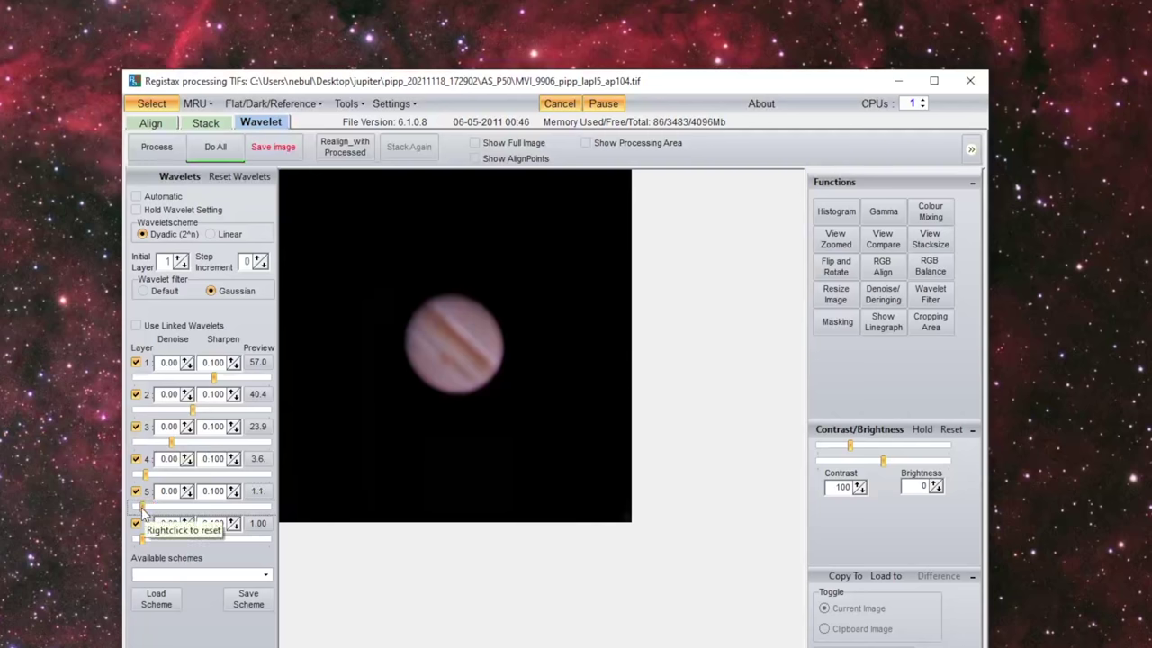
left_click(136, 492)
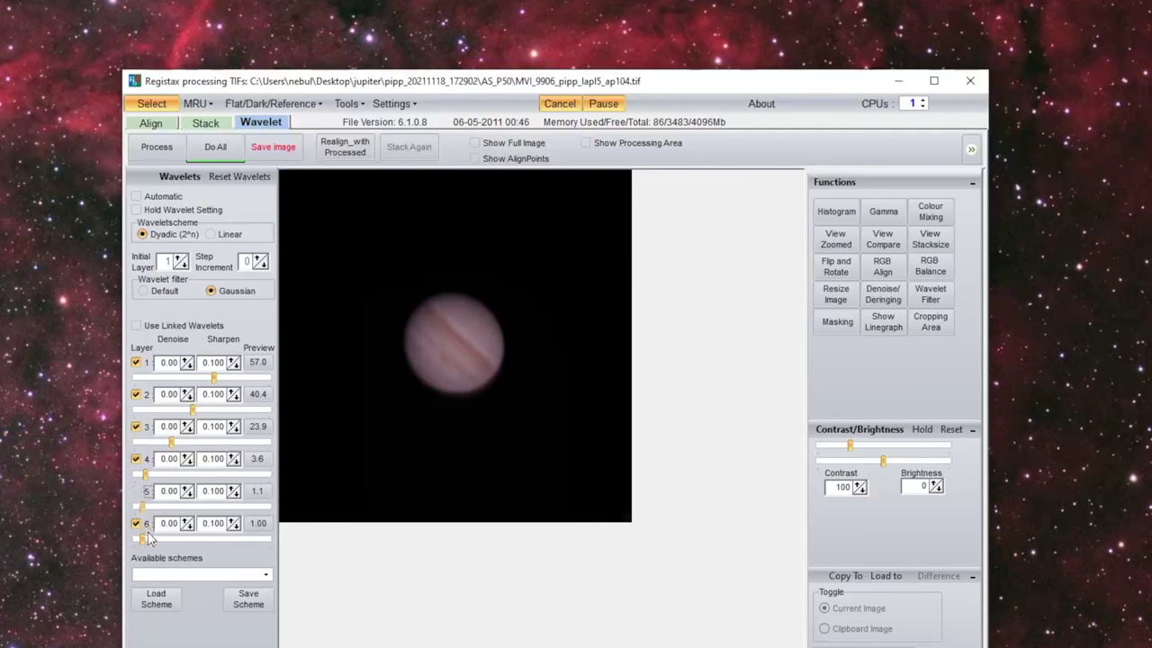
left_click(136, 524)
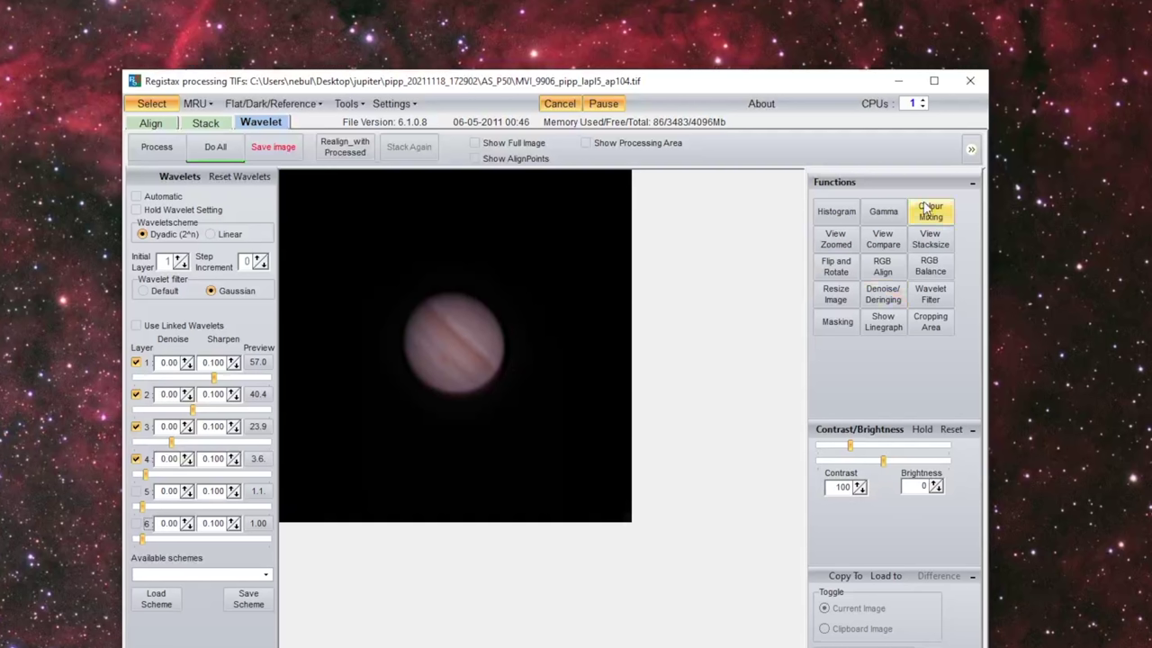
- Leave RGB Align unchanged and enable layer 1 de-noising at 0 and dark-side de-ringing at 10
left_click(882, 267)
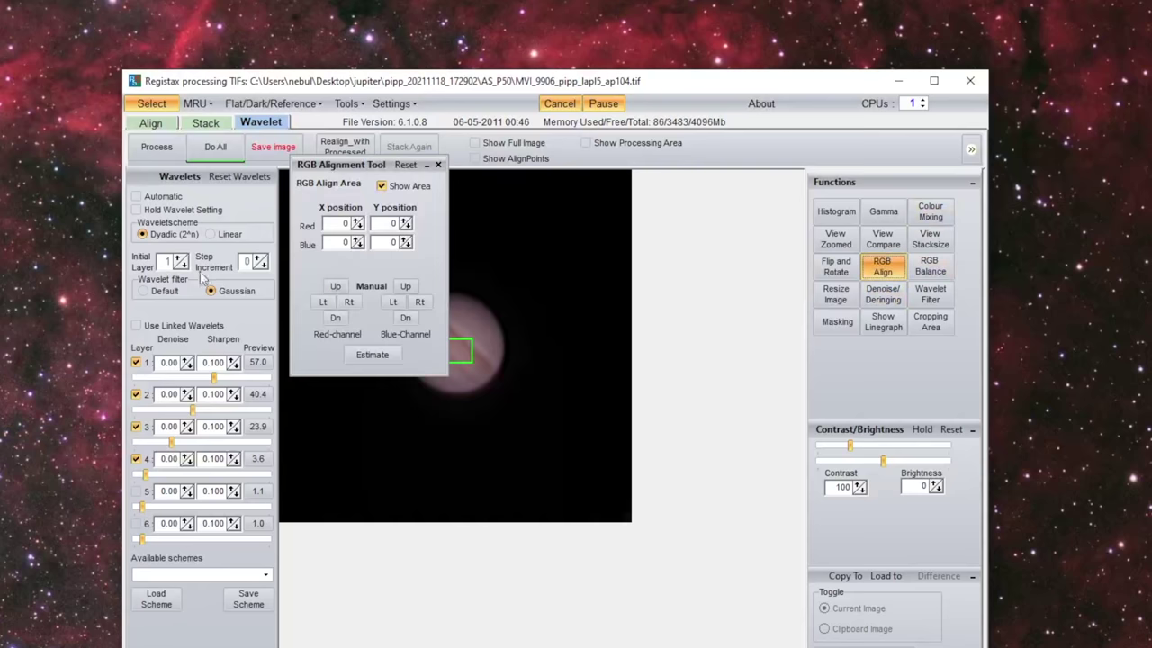
left_click(438, 167)
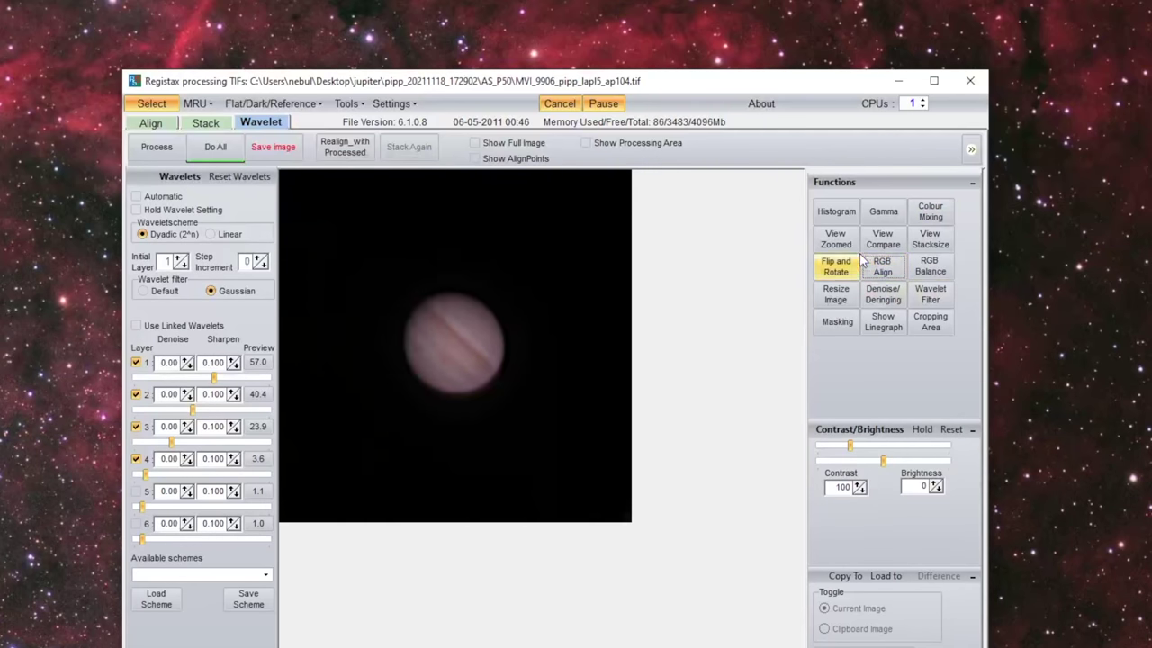
left_click(883, 297)
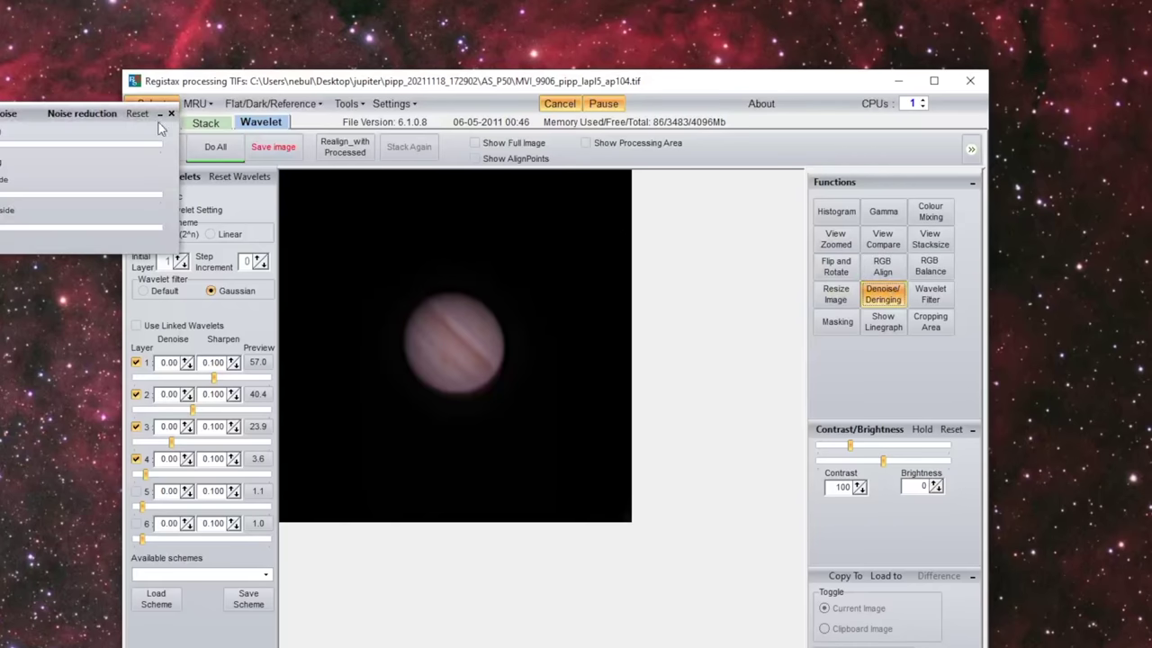
left_click_drag(86, 113, 783, 216)
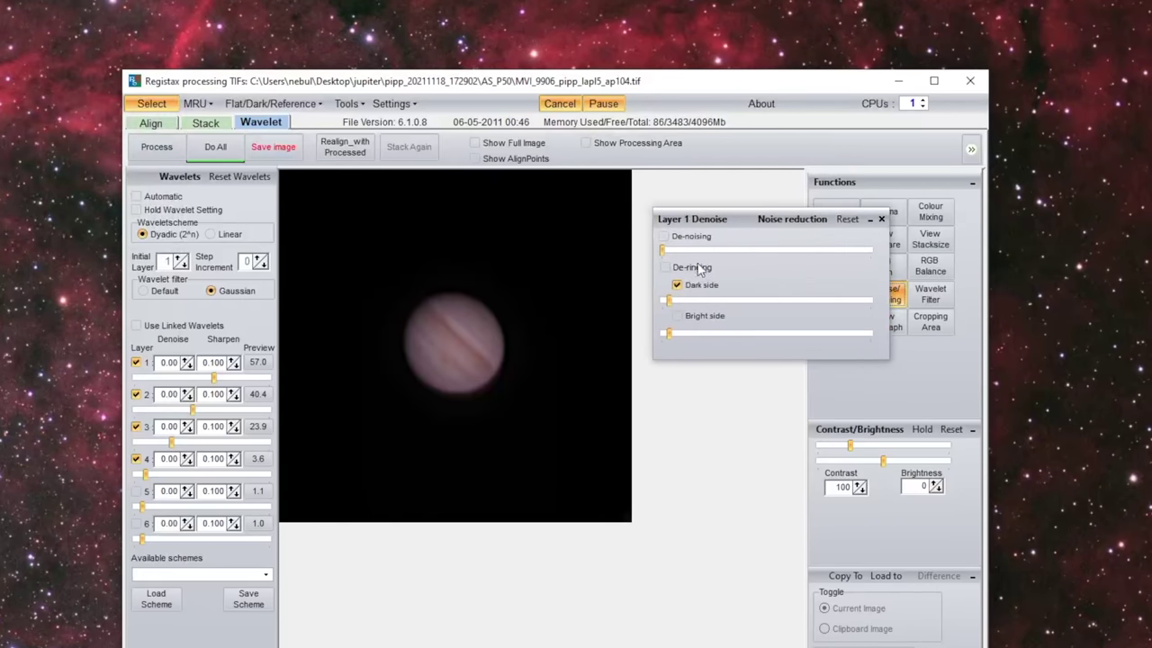
left_click(664, 236)
left_click(665, 267)
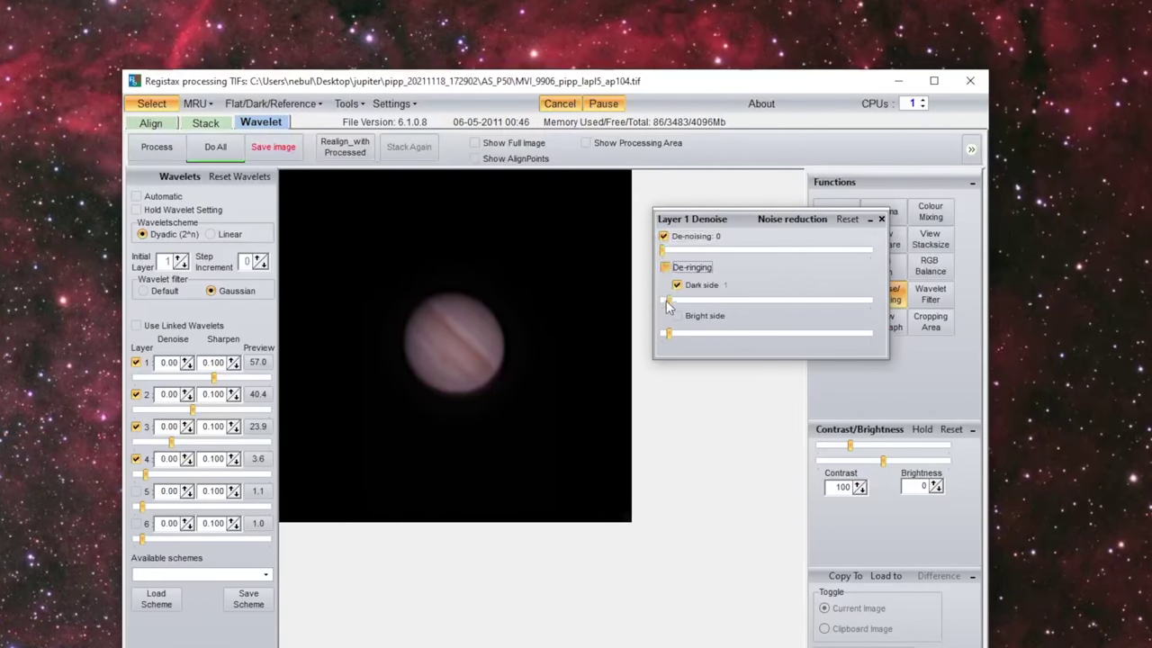
left_click(674, 249)
left_click(881, 219)
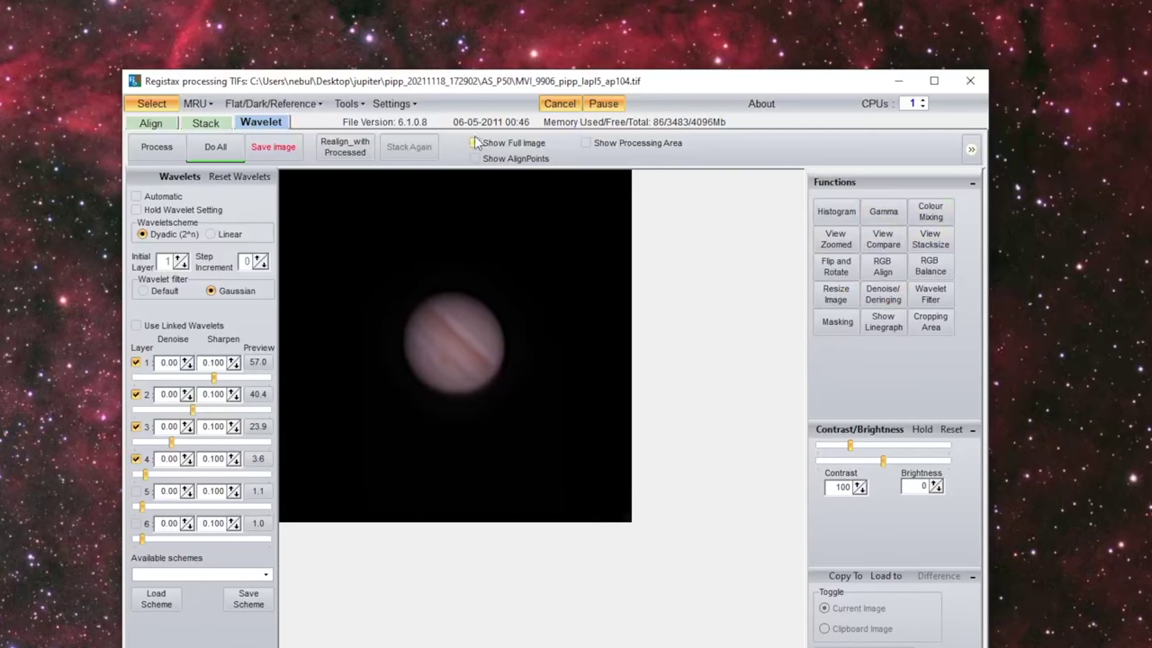
- Apply the wavelet sharpening to the entire Jupiter image with Do All and save the processed result
left_click(217, 151)
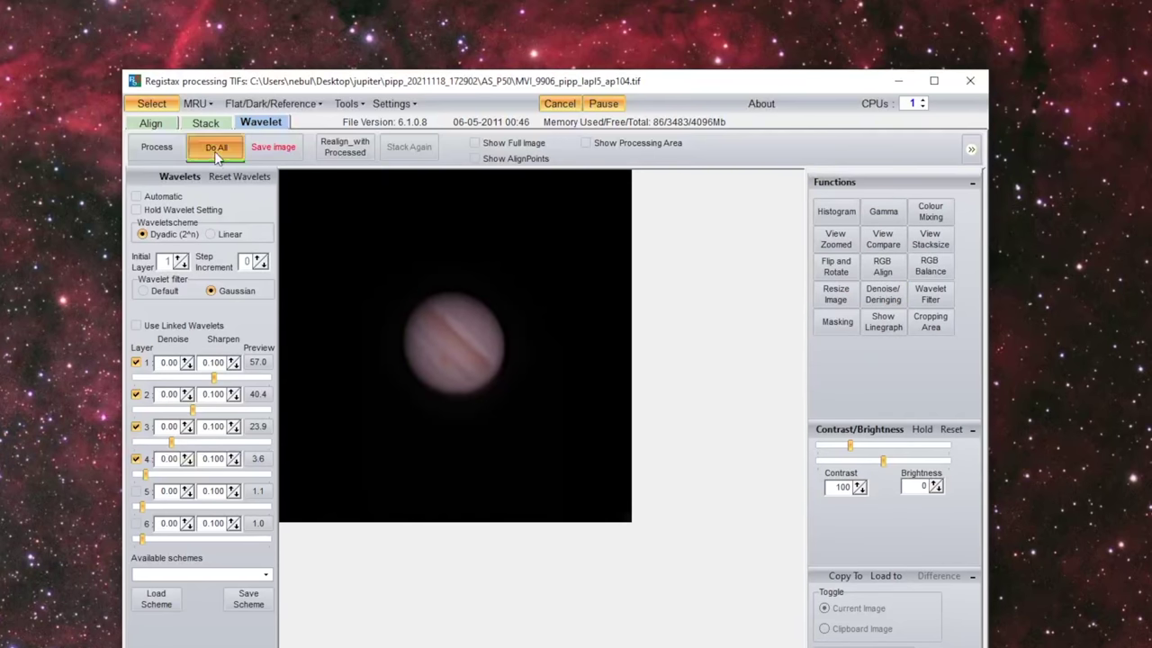
left_click(276, 149)
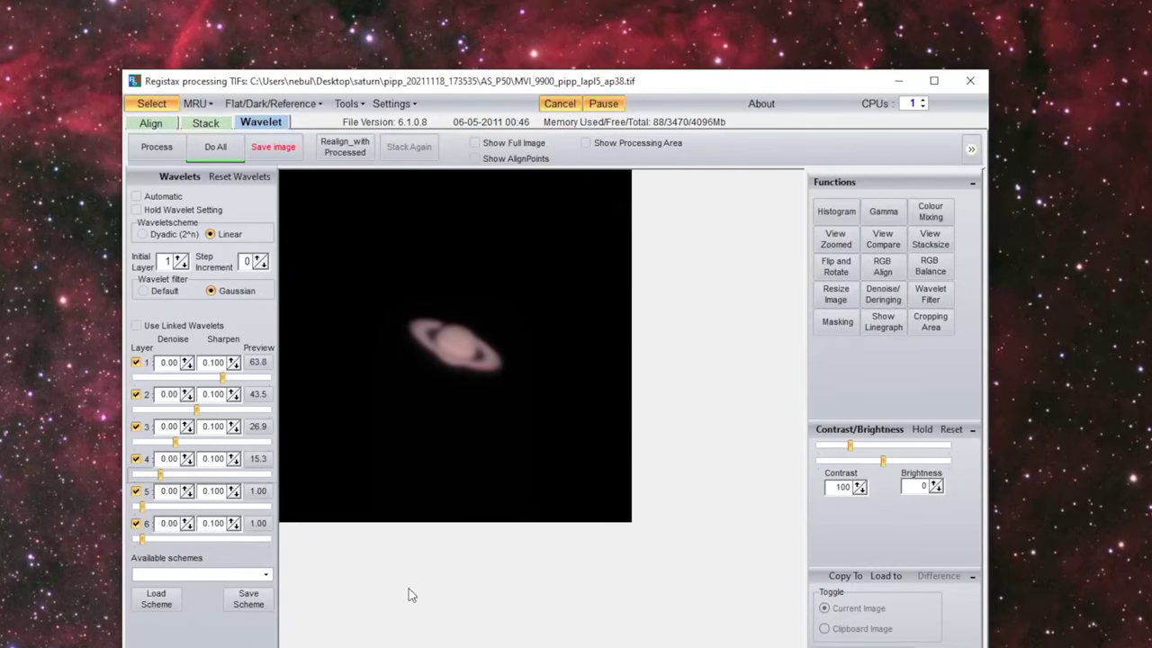
- Toggle off the Hue/Saturation 1 adjustment layer to compare the Jupiter and Saturn composite
left_click(882, 292)
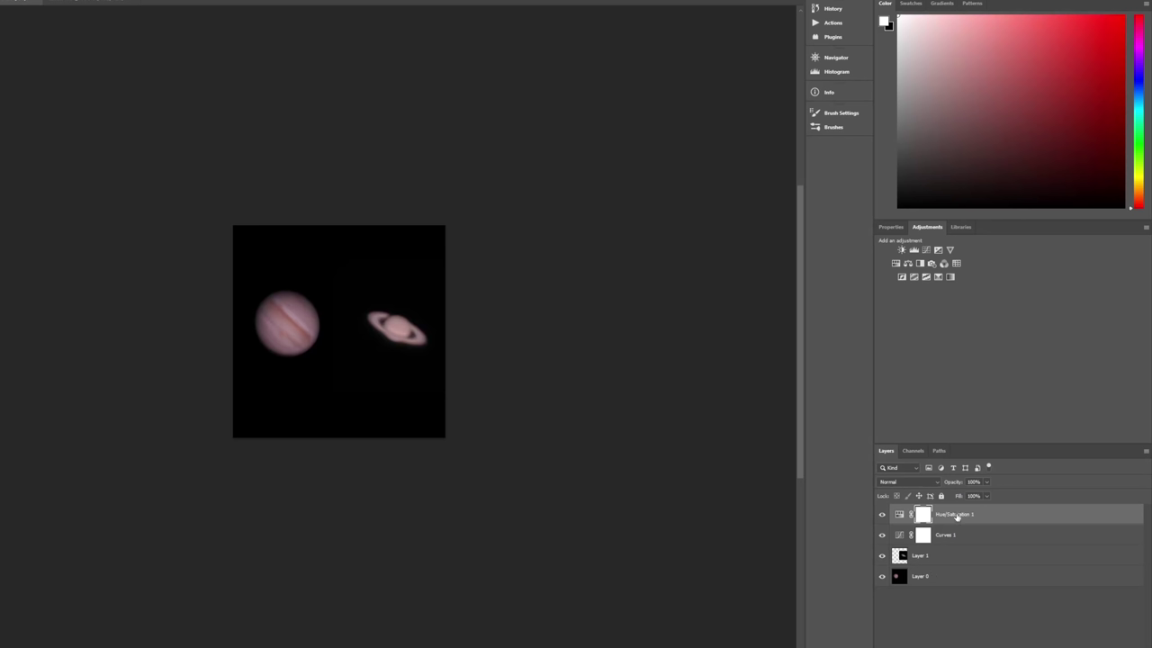
left_click(882, 513)
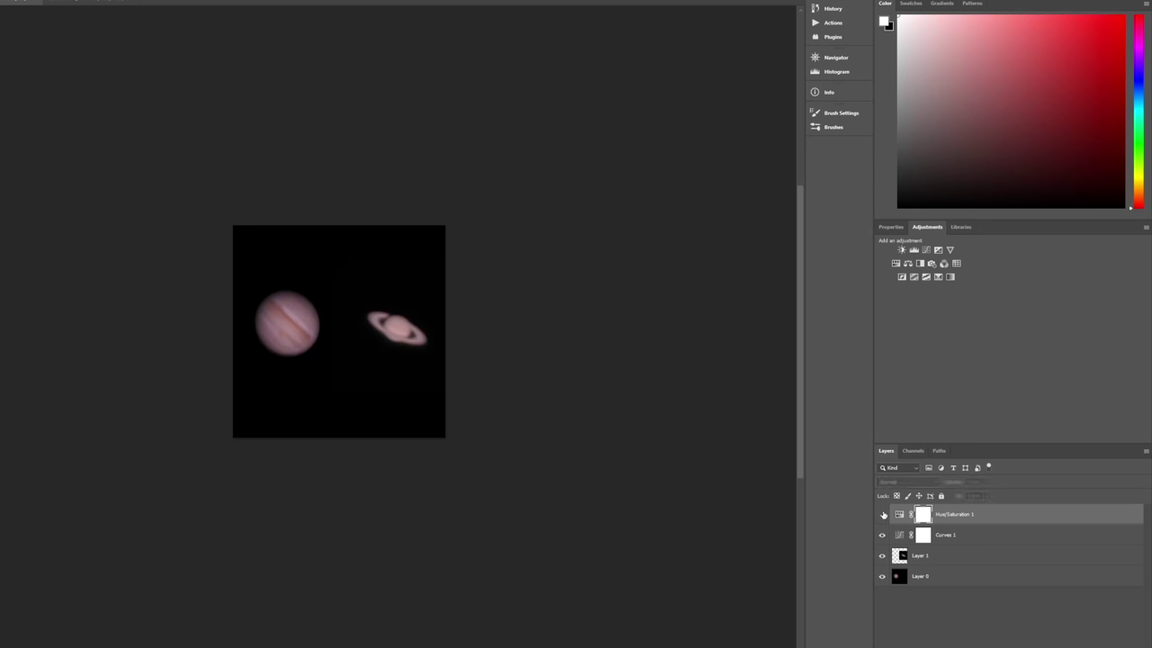